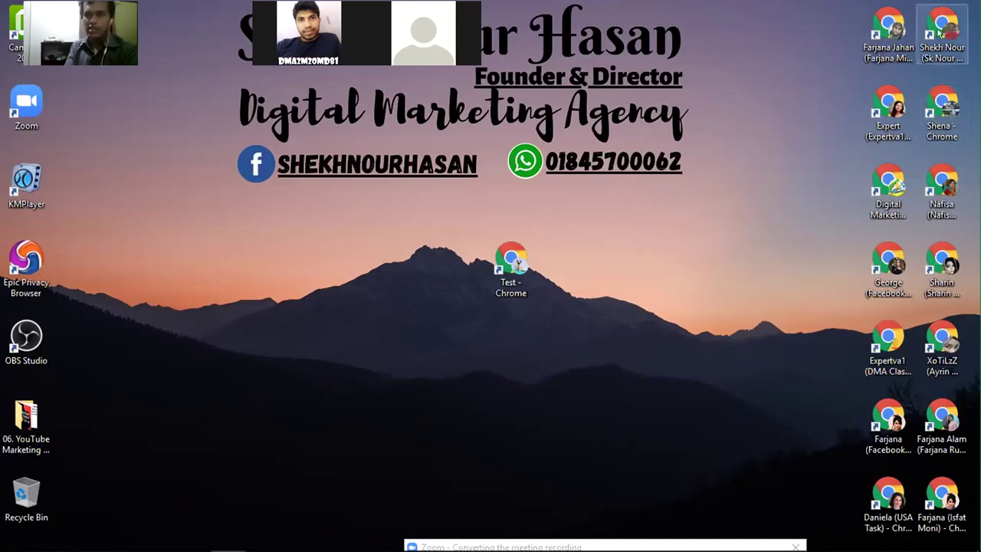
- Reposition the Test Chrome shortcut near the middle of the desktop and leave it selected
{"action": "left_click", "coordinate": [940, 59]}
{"action": "left_click", "coordinate": [498, 244]}
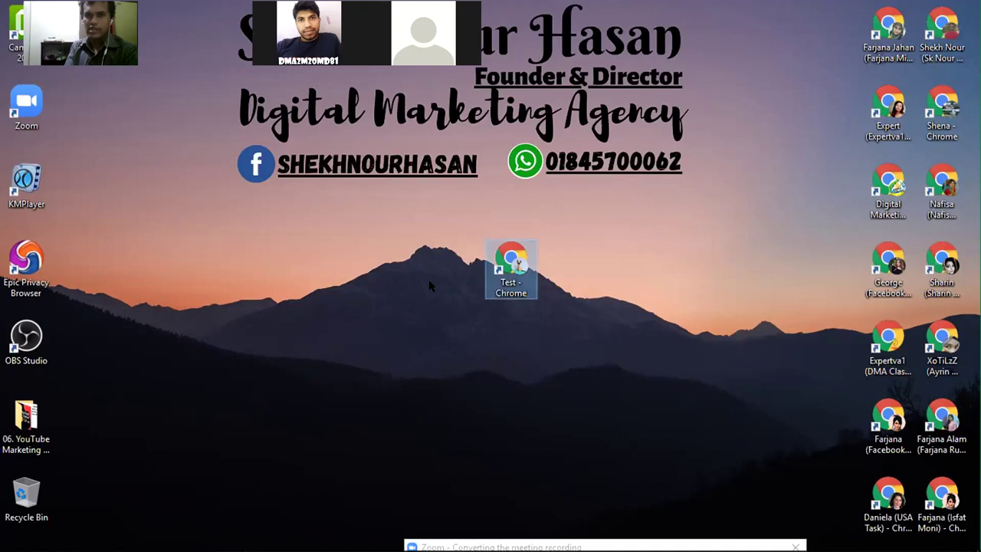
{"action": "left_click_drag", "start_coordinate": [498, 244], "coordinate": [414, 290]}
{"action": "left_click_drag", "start_coordinate": [386, 250], "coordinate": [448, 256]}
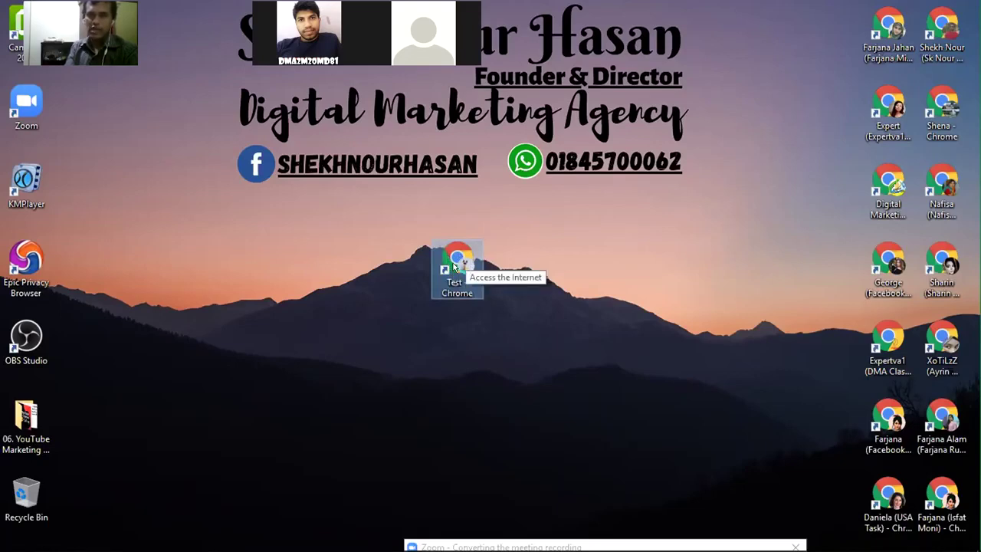
{"action": "mouse_move", "coordinate": [454, 266]}
{"action": "left_mouse_down"}
{"action": "mouse_move", "coordinate": [374, 227]}
{"action": "mouse_move", "coordinate": [458, 257]}
{"action": "mouse_move", "coordinate": [483, 234]}
{"action": "mouse_move", "coordinate": [546, 256]}
{"action": "mouse_move", "coordinate": [465, 263]}
{"action": "left_mouse_up"}
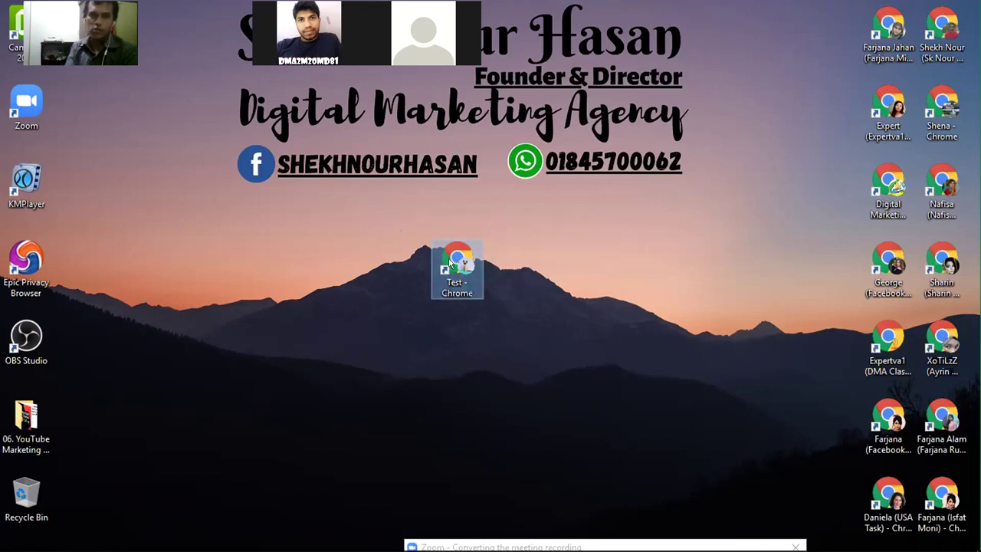
{"action": "left_click_drag", "start_coordinate": [457, 264], "coordinate": [453, 185]}
{"action": "left_click_drag", "start_coordinate": [603, 234], "coordinate": [615, 256]}
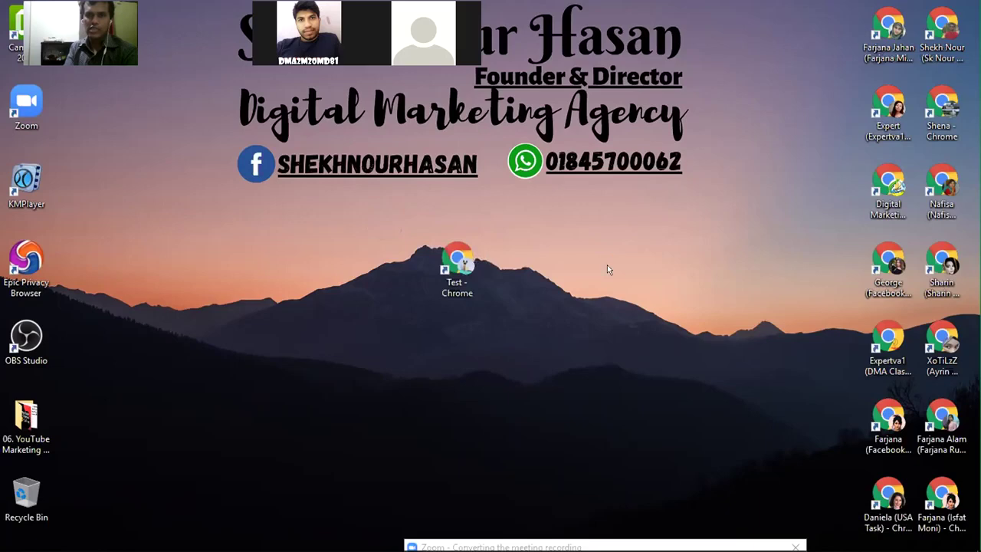
{"action": "right_click", "coordinate": [607, 269]}
{"action": "left_click", "coordinate": [453, 264]}
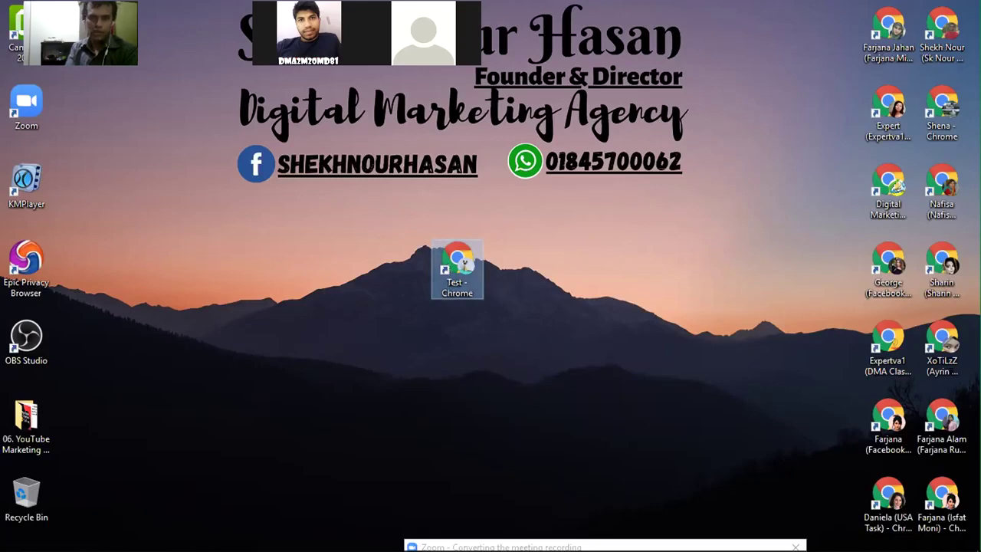
- Switch to the Chrome window with the Class Notes DMA document and open the full browsing history page
{"action": "key", "text": "alt+Tab"}
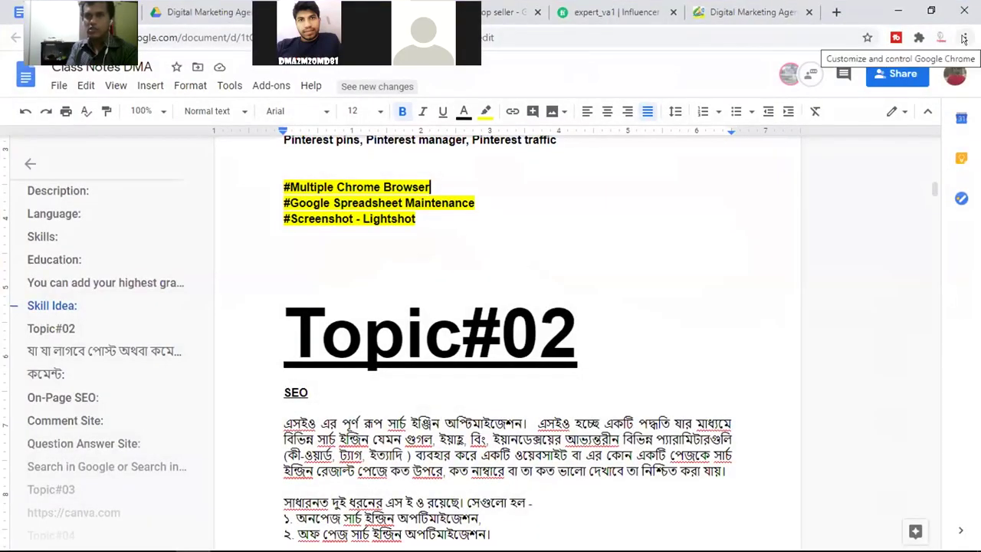
{"action": "left_click", "coordinate": [964, 39]}
{"action": "mouse_move", "coordinate": [846, 115]}
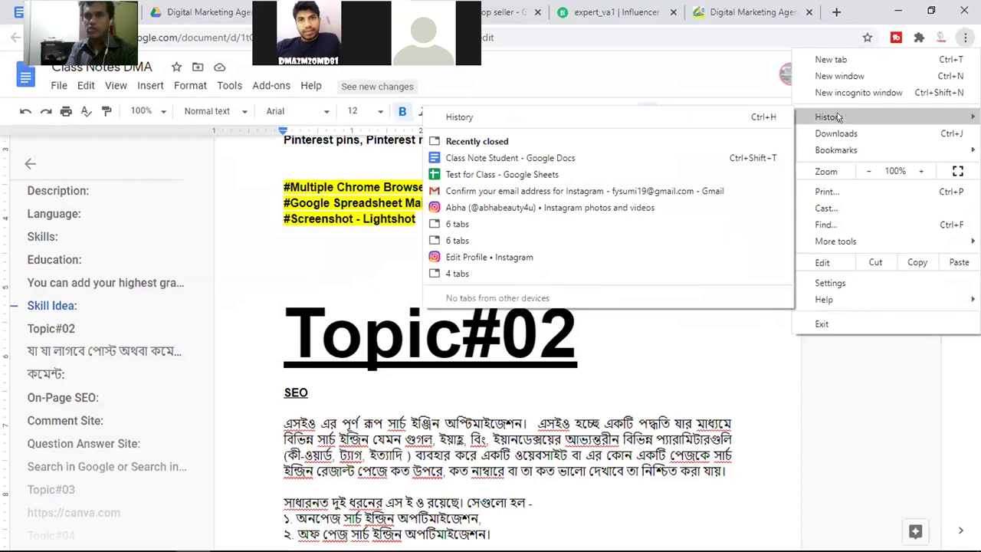
{"action": "left_click", "coordinate": [476, 117]}
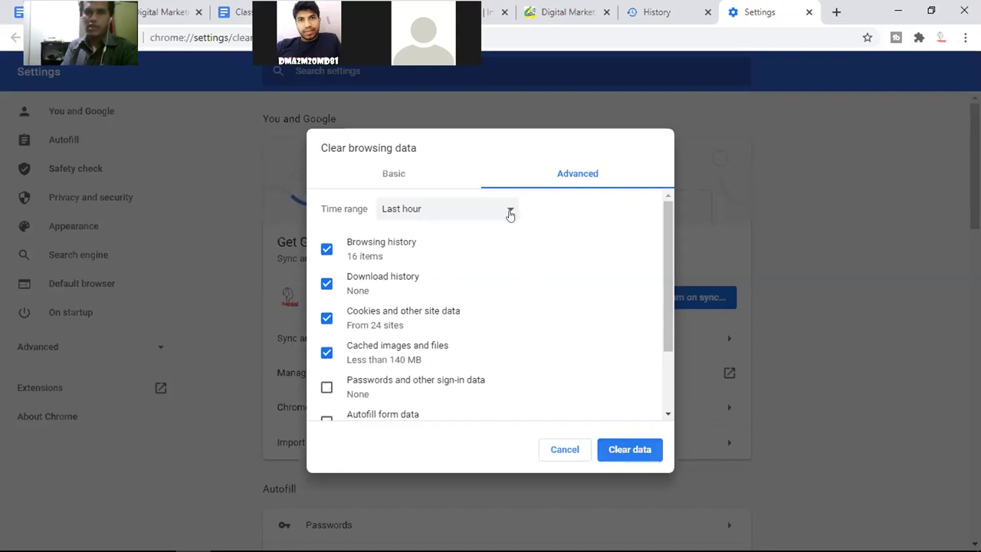
- Try the All time range for clearing browsing data, cancel without clearing, and close the Settings and History pages
{"action": "left_click", "coordinate": [448, 208]}
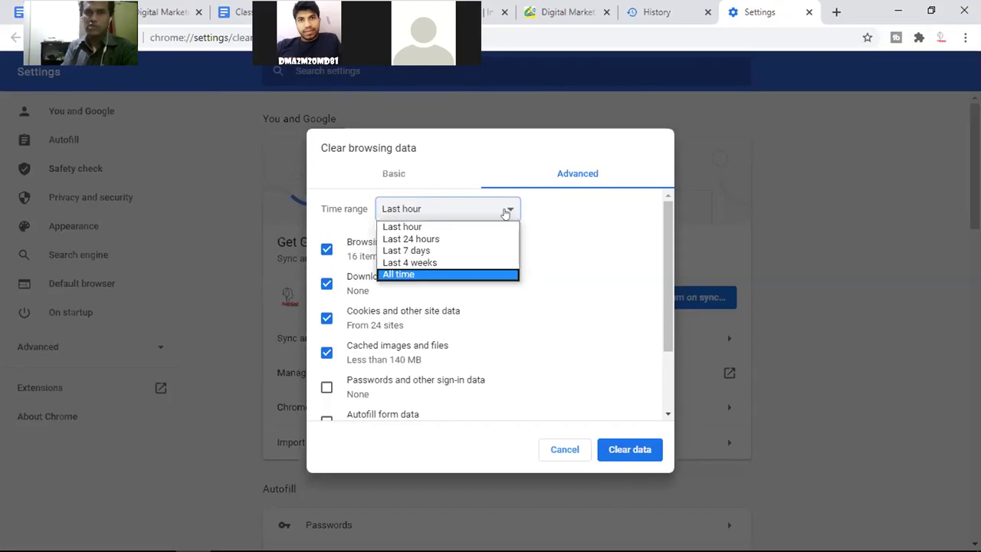
{"action": "left_click", "coordinate": [406, 274]}
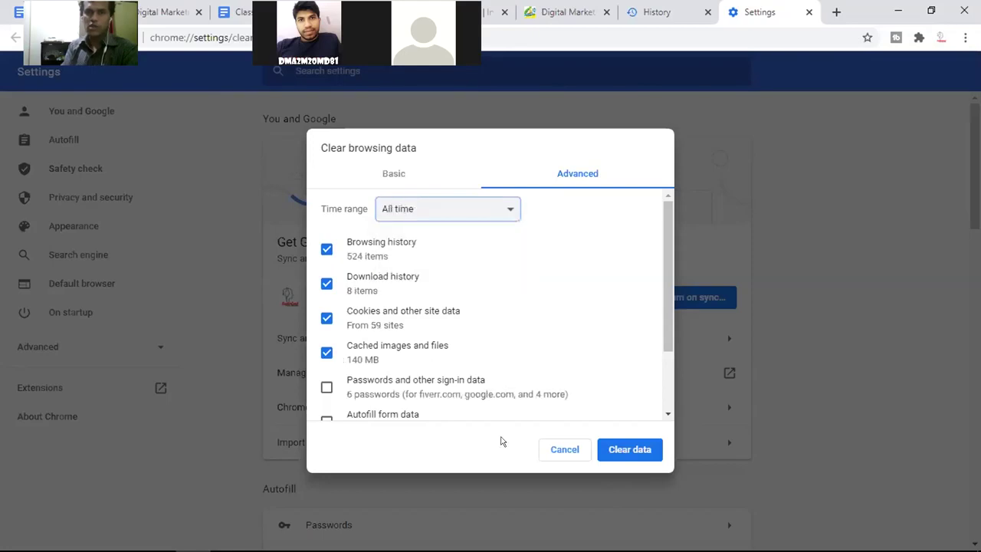
{"action": "left_click", "coordinate": [564, 451]}
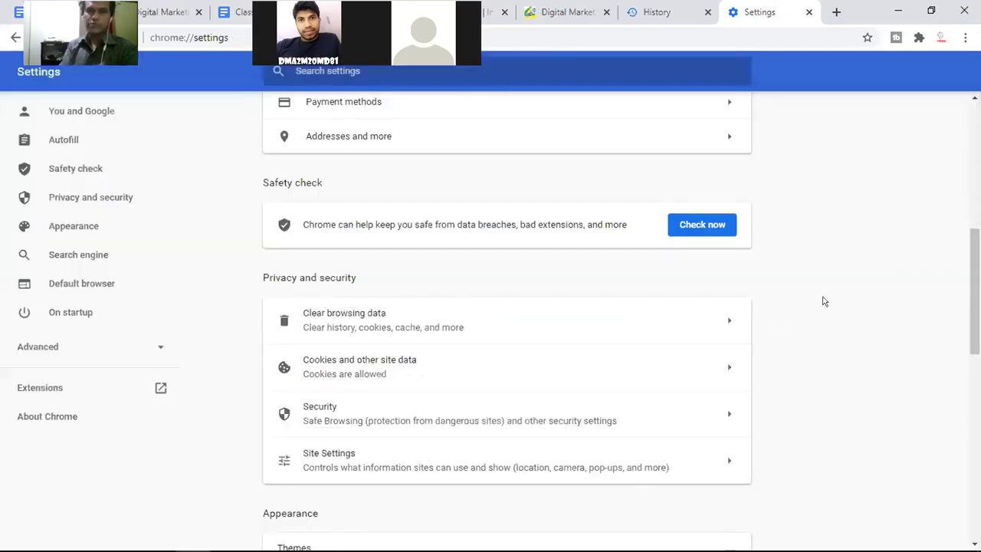
{"action": "left_click", "coordinate": [806, 11]}
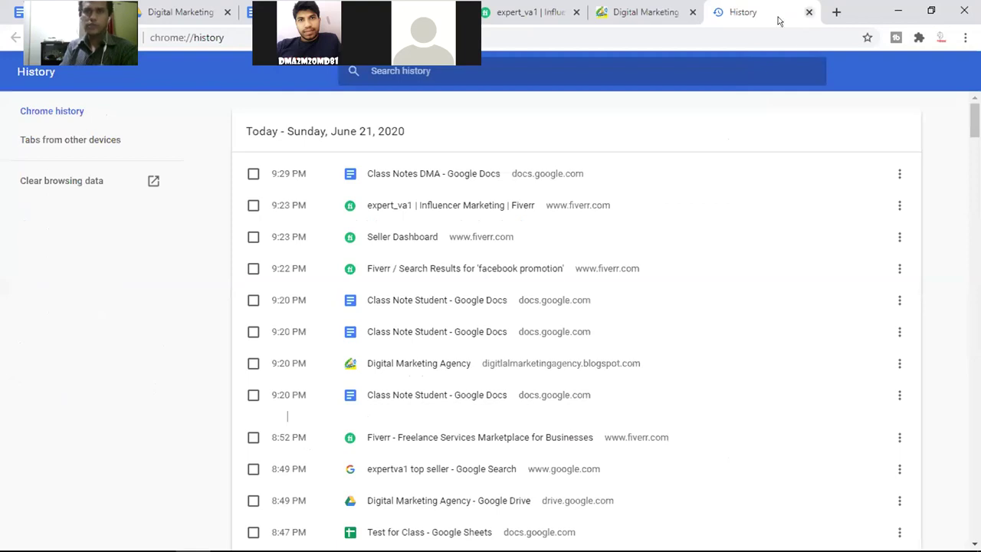
{"action": "key", "text": "ctrl+w"}
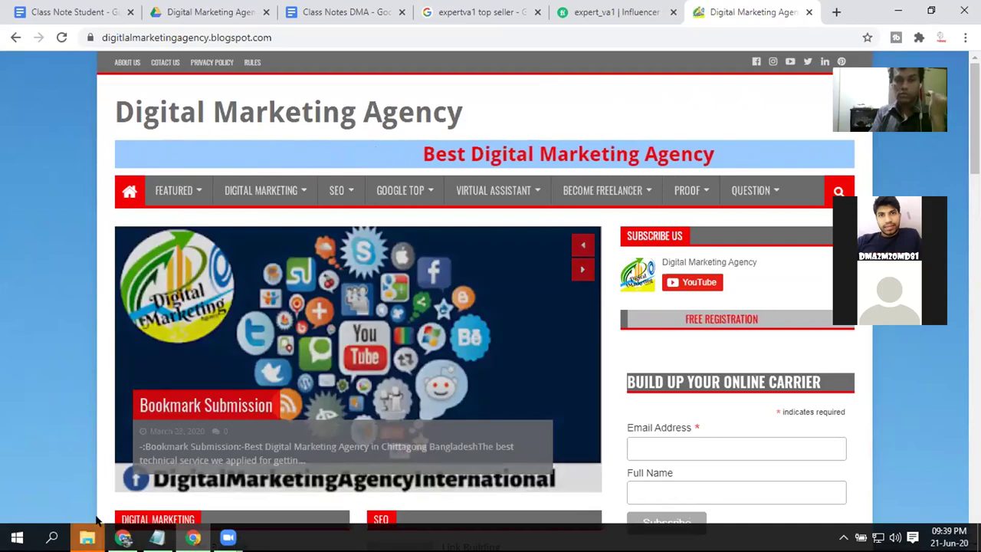
- Return to the Class Notes DMA document and view the highlighted list of class topics
{"action": "mouse_move", "coordinate": [86, 533]}
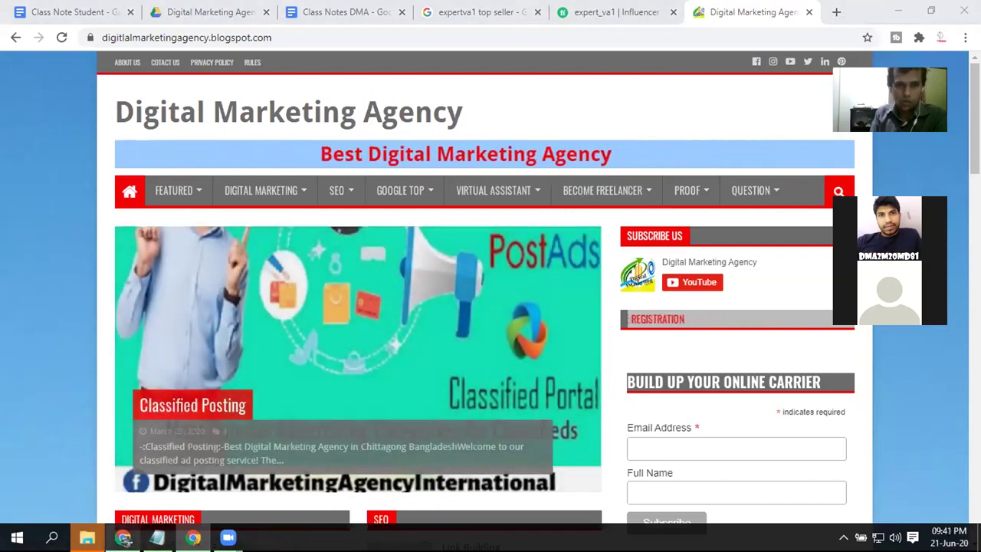
{"action": "mouse_move", "coordinate": [194, 537]}
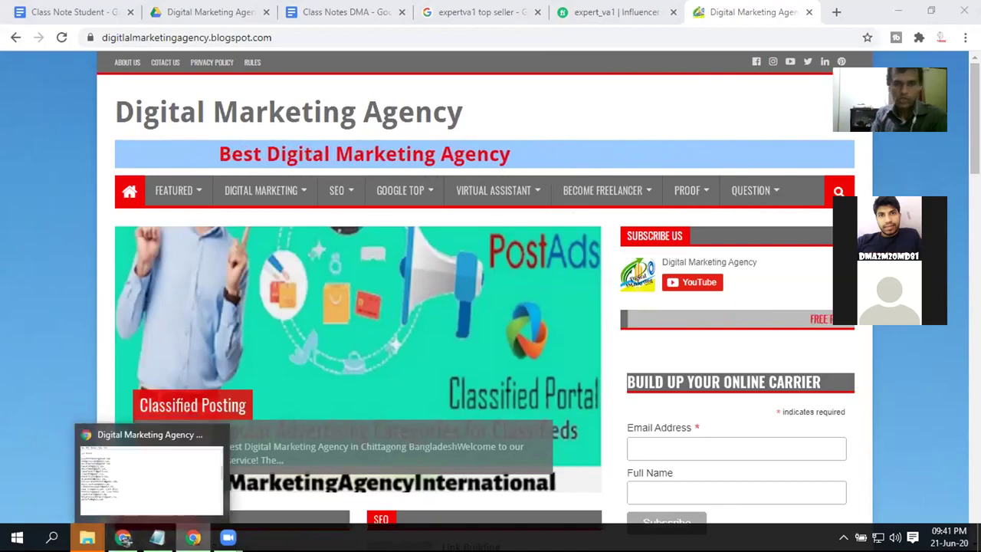
{"action": "mouse_move", "coordinate": [123, 536]}
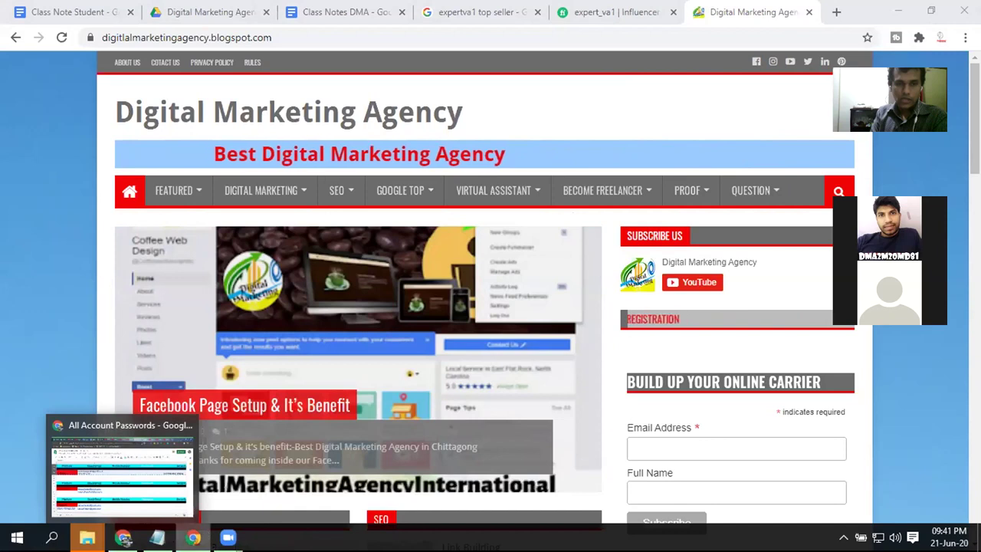
{"action": "left_click", "coordinate": [351, 11]}
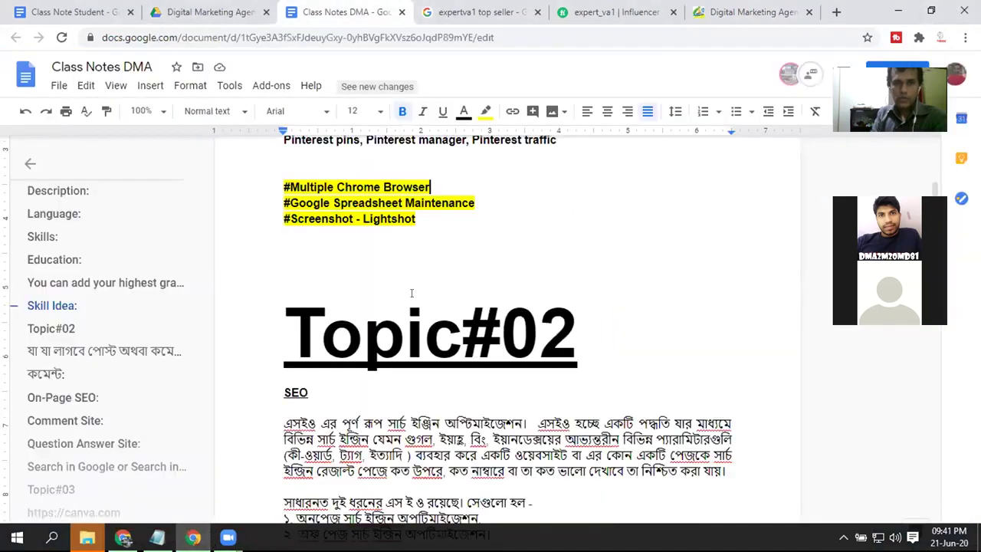
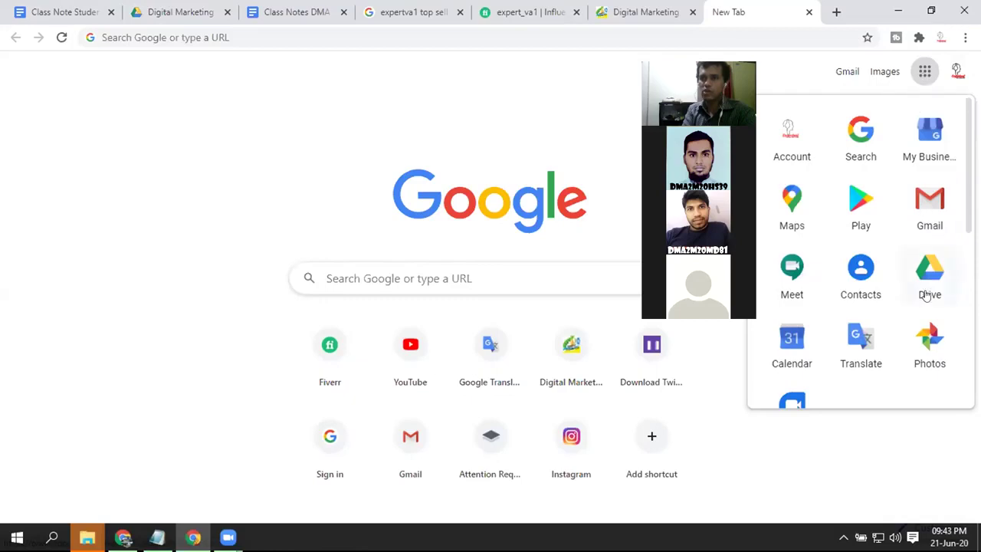
- Open Google Drive from the Google apps and create a new blank Google Sheets spreadsheet
{"action": "left_click", "coordinate": [815, 205]}
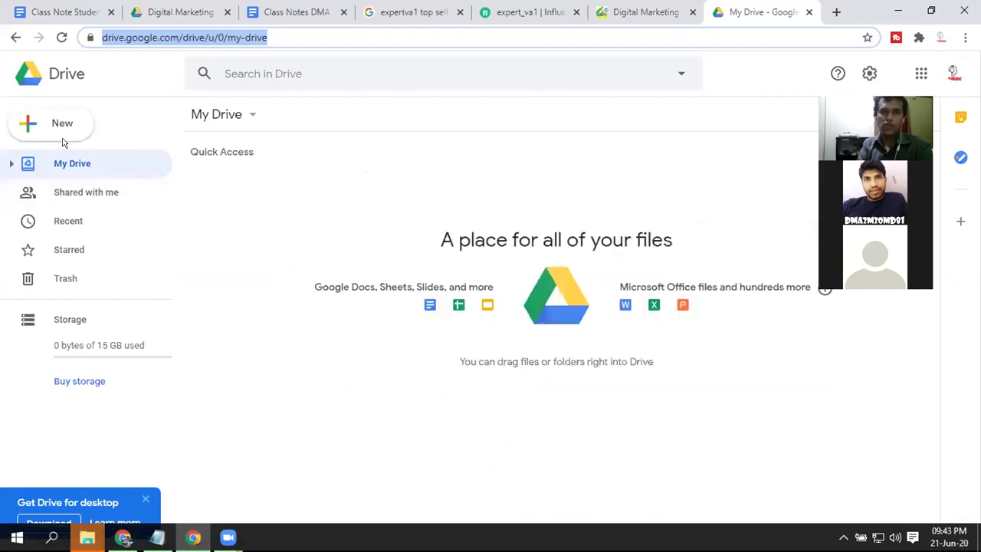
{"action": "left_click", "coordinate": [55, 128]}
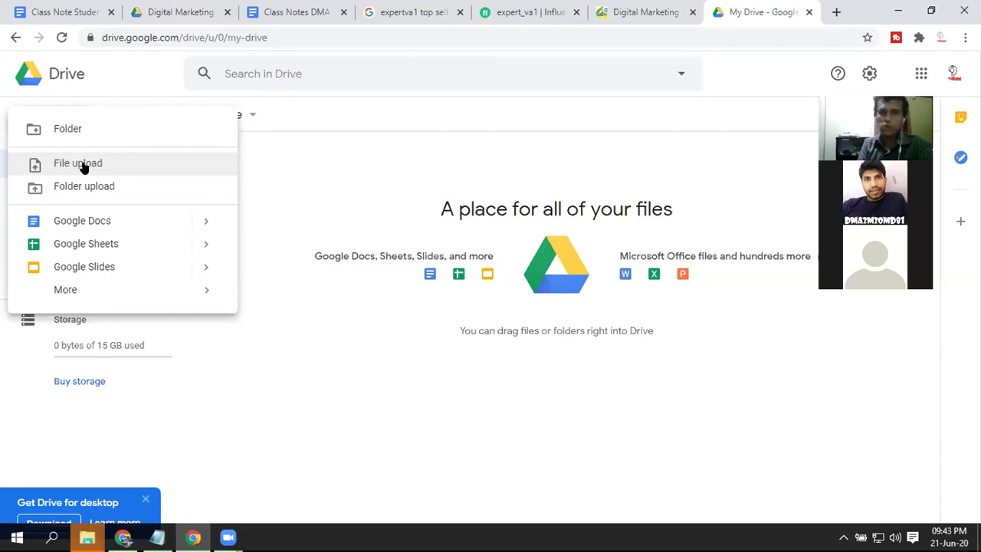
{"action": "left_click", "coordinate": [291, 147]}
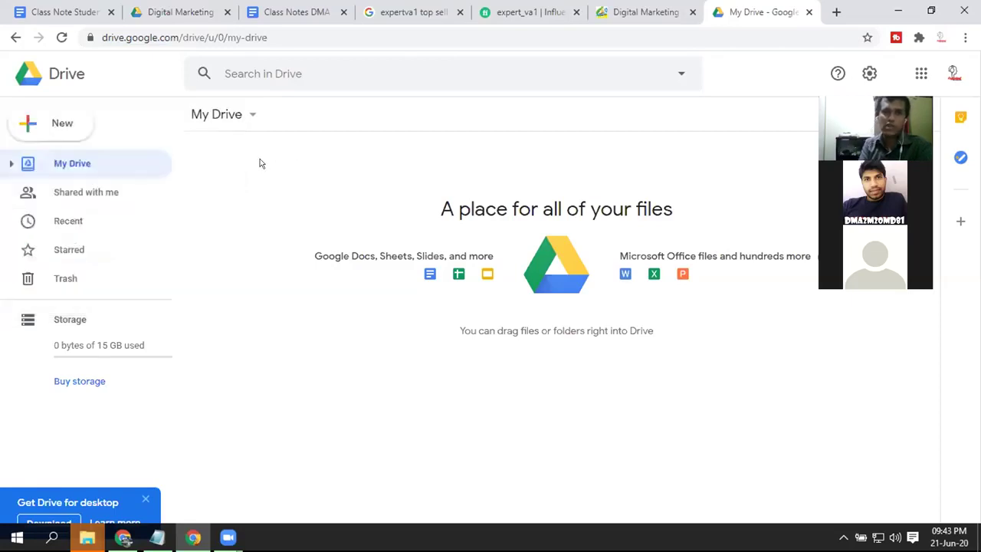
{"action": "left_click", "coordinate": [61, 132]}
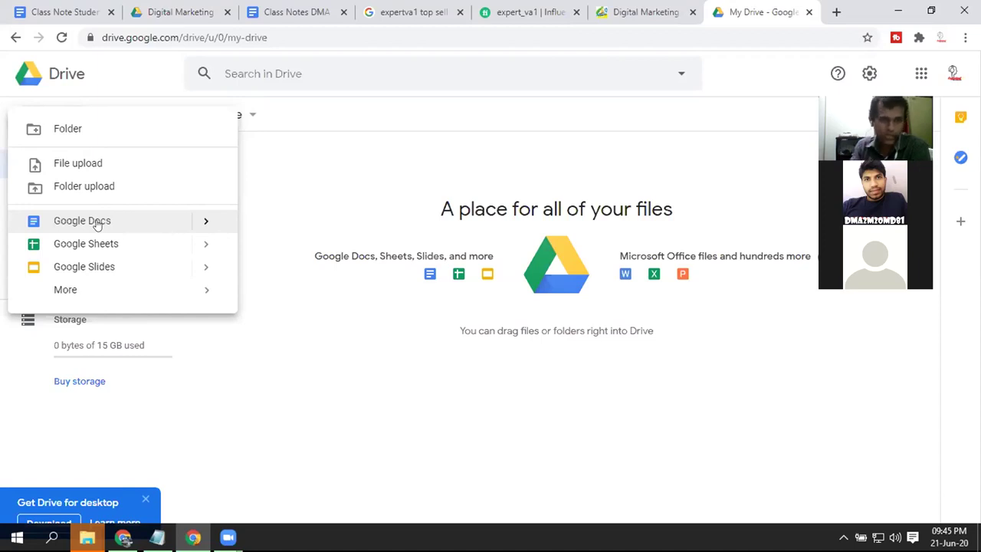
{"action": "mouse_move", "coordinate": [205, 223]}
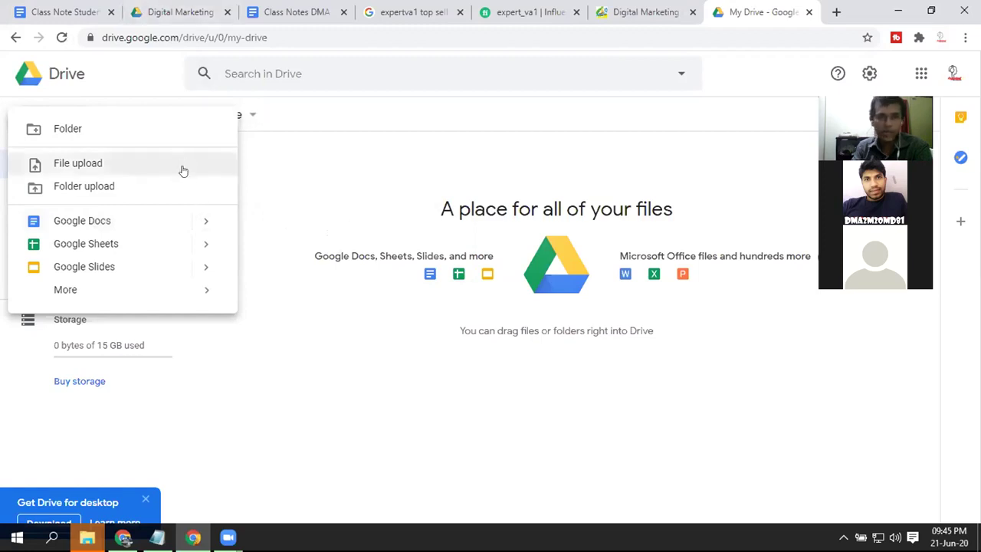
{"action": "left_click", "coordinate": [86, 243]}
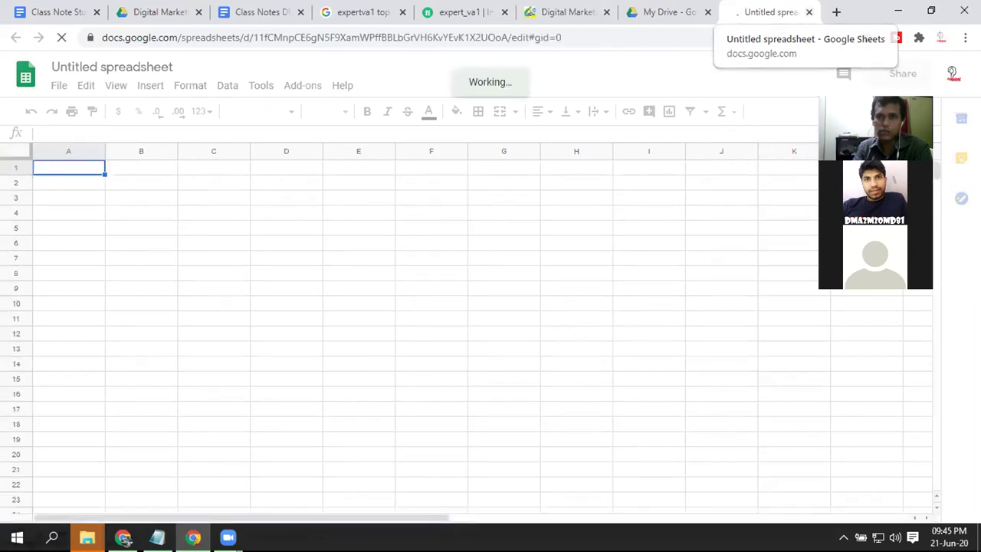
- Switch to the All Account Passwords spreadsheet and copy rows 448 to 450 containing the table header, black divider and Team Viewer entry
{"action": "left_click", "coordinate": [125, 536]}
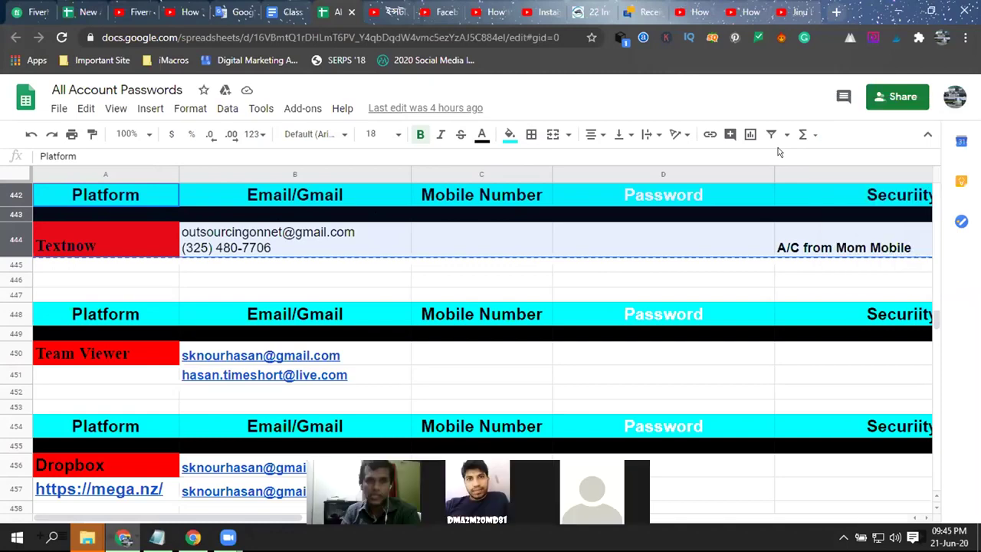
{"action": "scroll", "coordinate": [297, 273], "scroll_direction": "down", "scroll_amount": 5}
{"action": "scroll", "coordinate": [329, 212], "scroll_direction": "up", "scroll_amount": 5}
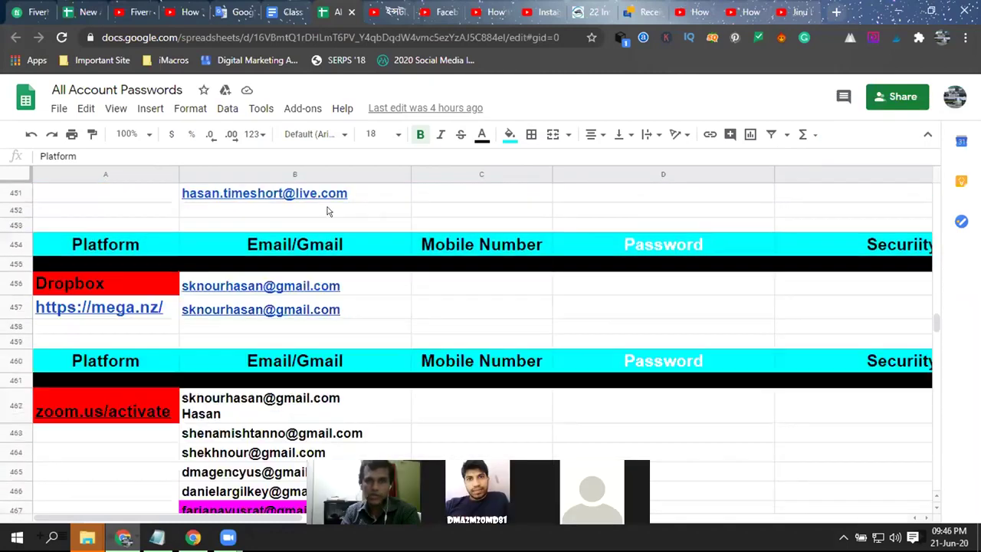
{"action": "left_click", "coordinate": [896, 12]}
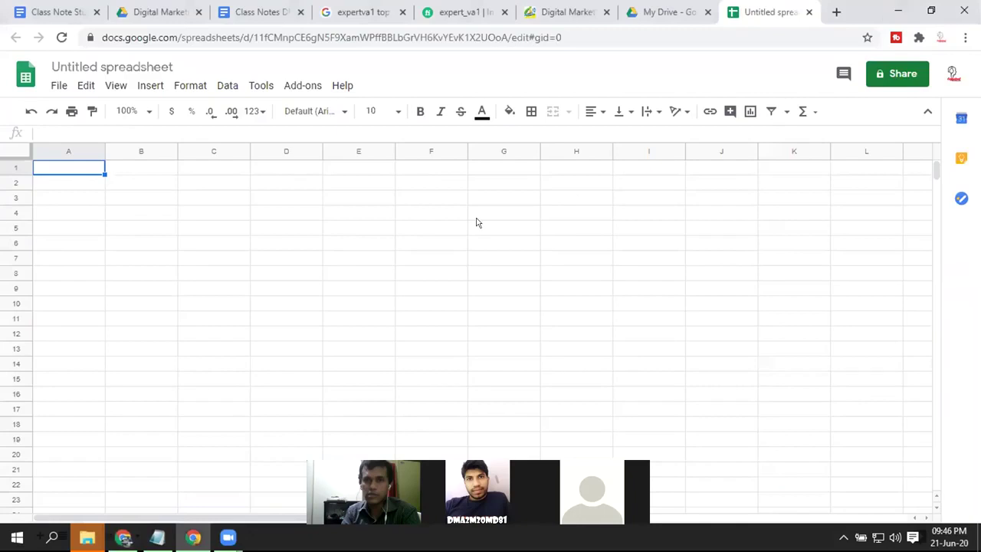
{"action": "left_click", "coordinate": [123, 537]}
{"action": "scroll", "coordinate": [467, 351], "scroll_direction": "down", "scroll_amount": 1}
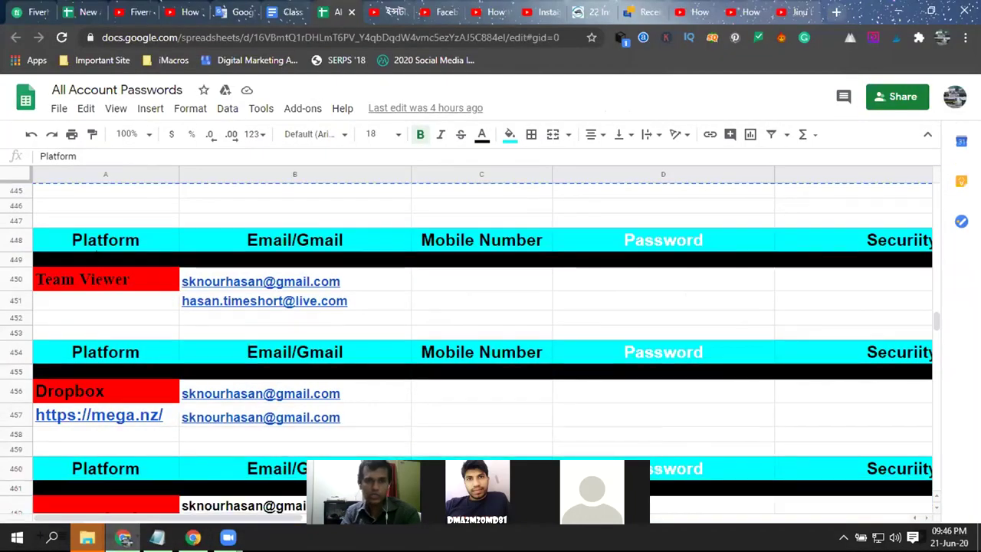
{"action": "left_click", "coordinate": [38, 233]}
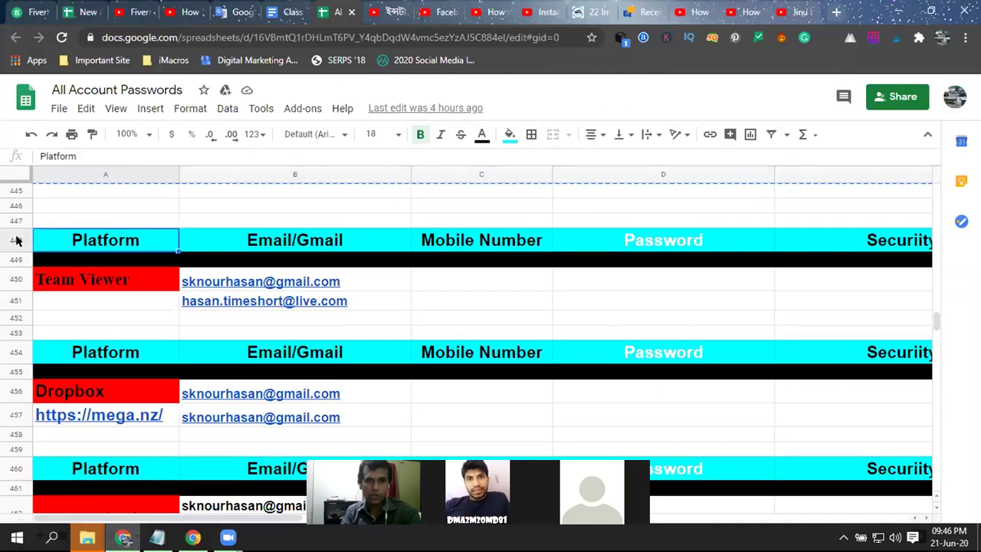
{"action": "left_click", "coordinate": [10, 239]}
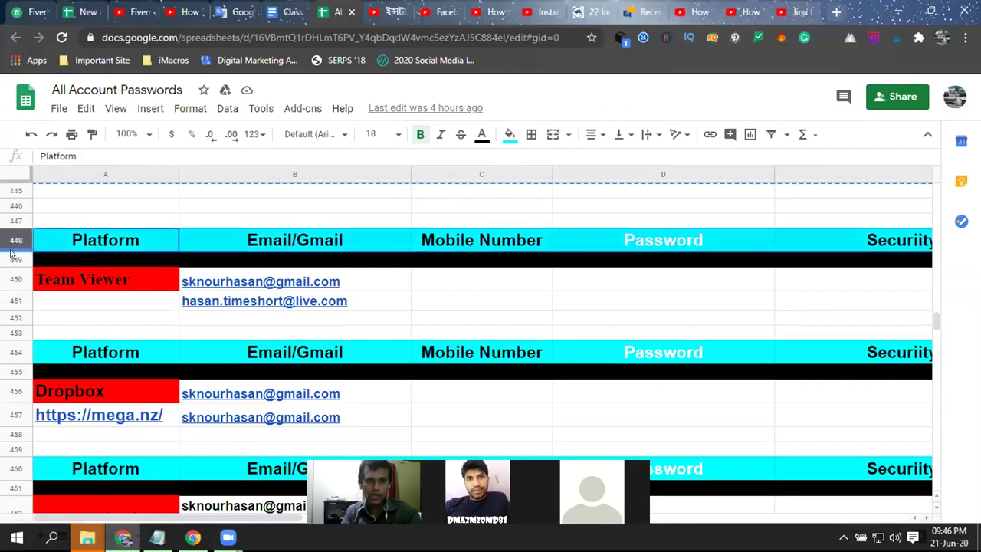
{"action": "left_click", "coordinate": [16, 277]}
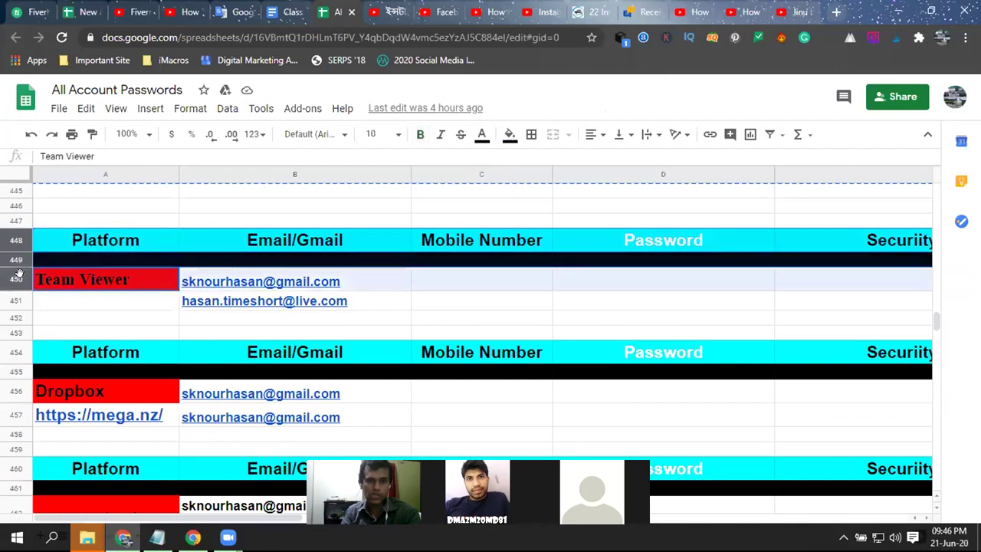
{"action": "key", "text": "shift+Up"}
{"action": "key", "text": "shift+Up"}
{"action": "key", "text": "ctrl+c"}
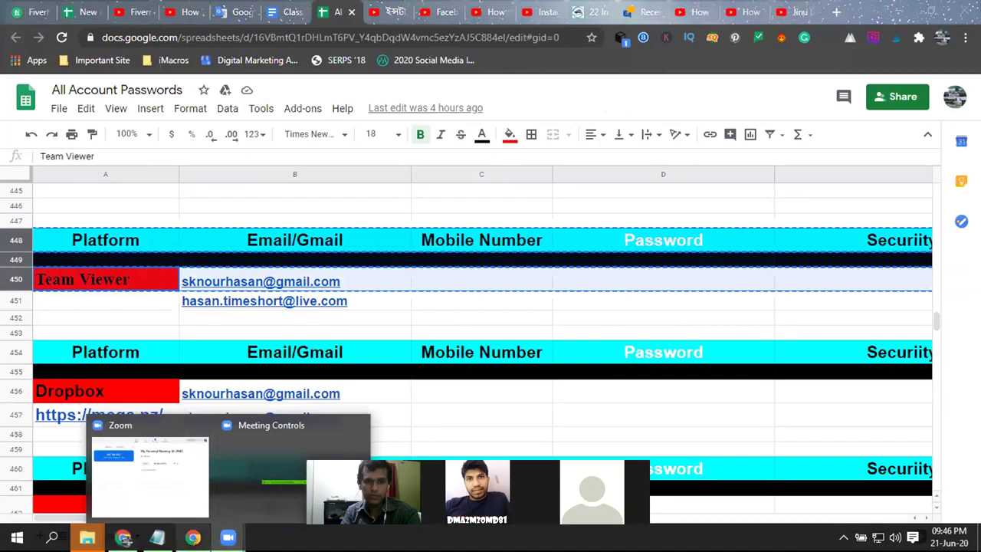
- Paste the copied header, divider and Team Viewer rows into the untitled spreadsheet starting at row 1
{"action": "left_click", "coordinate": [193, 536]}
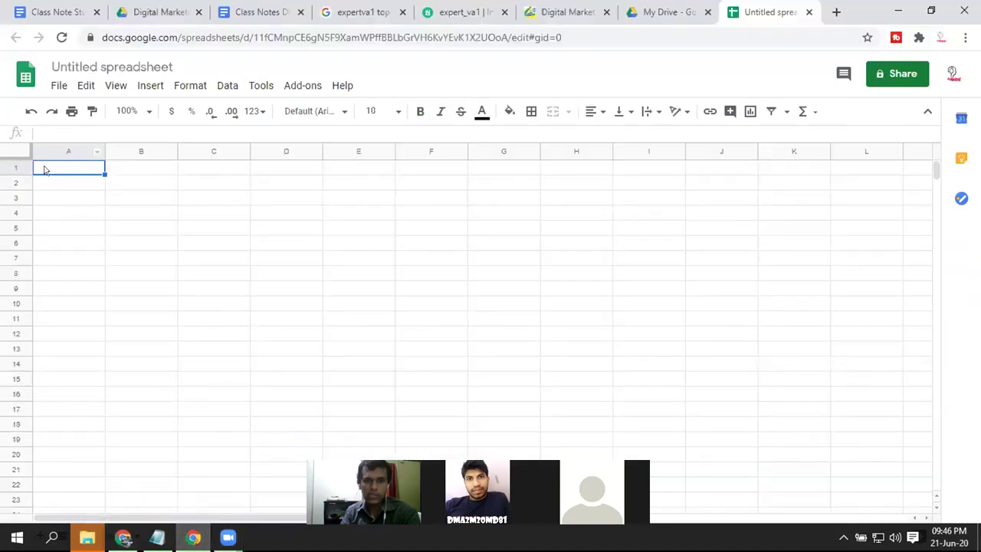
{"action": "left_click", "coordinate": [12, 165]}
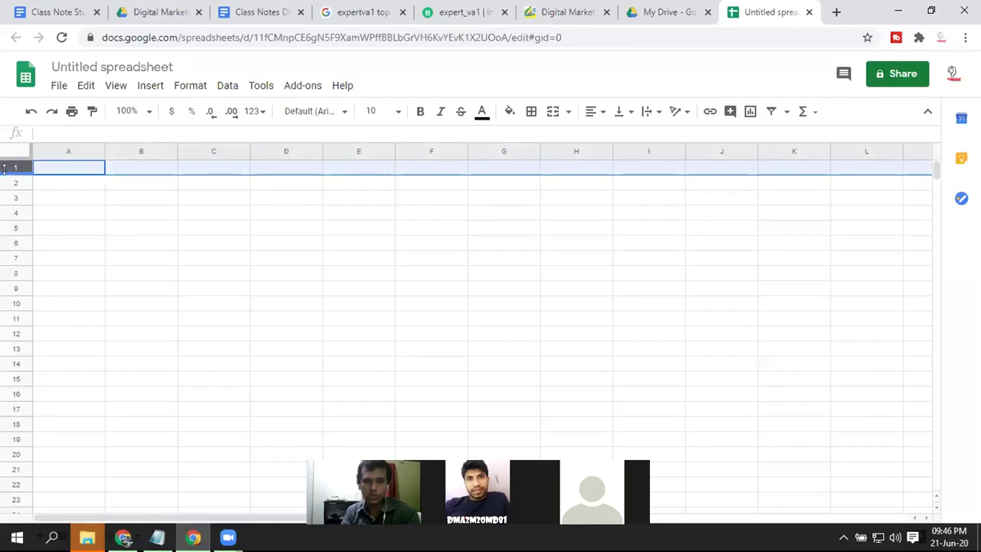
{"action": "key", "text": "ctrl+v"}
{"action": "left_click", "coordinate": [127, 239]}
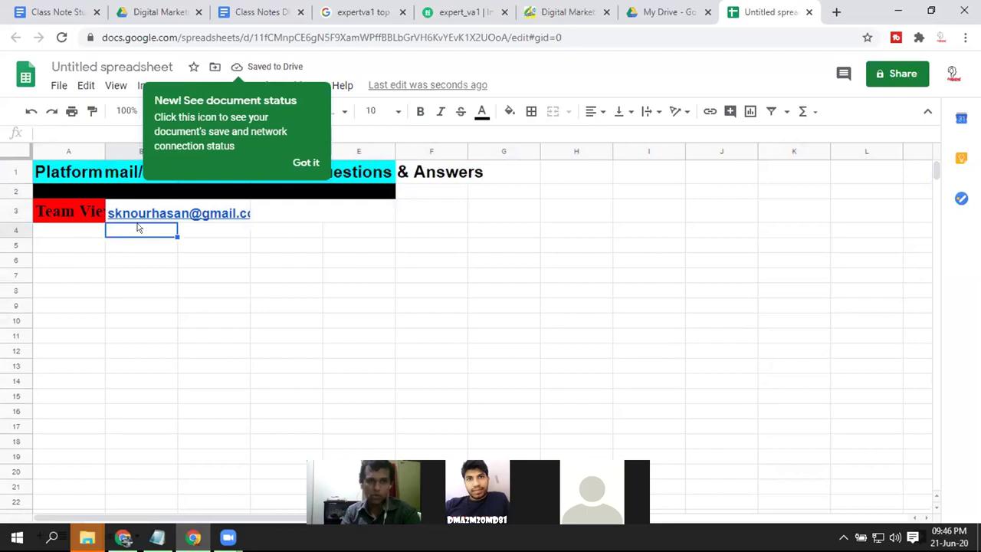
- Undo the paste of the copied rows, dismiss the document status tip, and enter the header Platfrom in cell A1
{"action": "key", "text": "ctrl+z"}
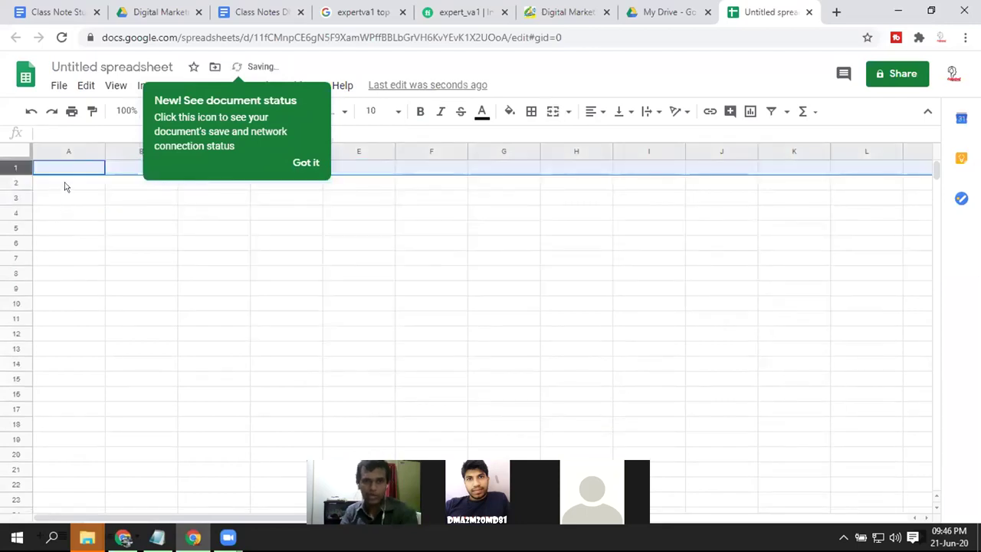
{"action": "left_click", "coordinate": [311, 162]}
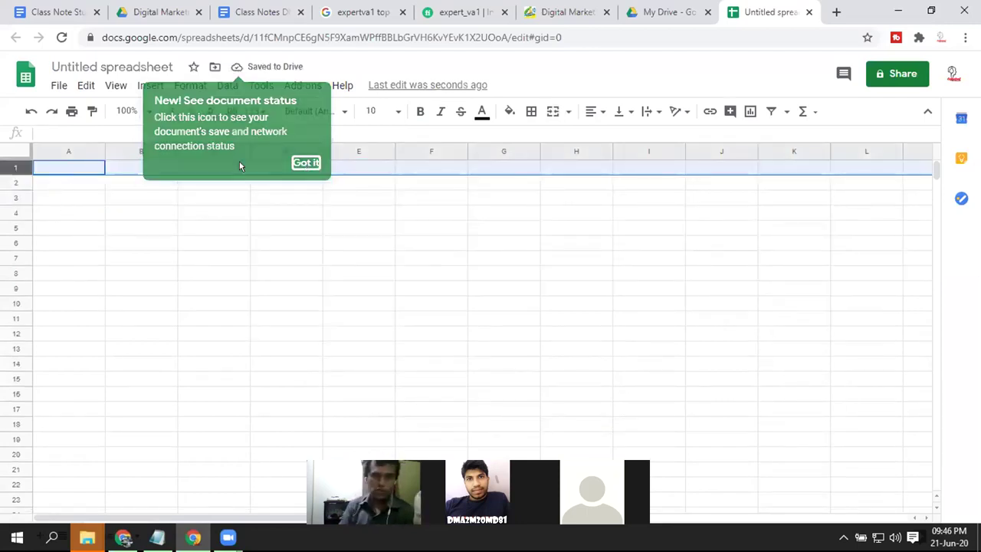
{"action": "left_click", "coordinate": [85, 171]}
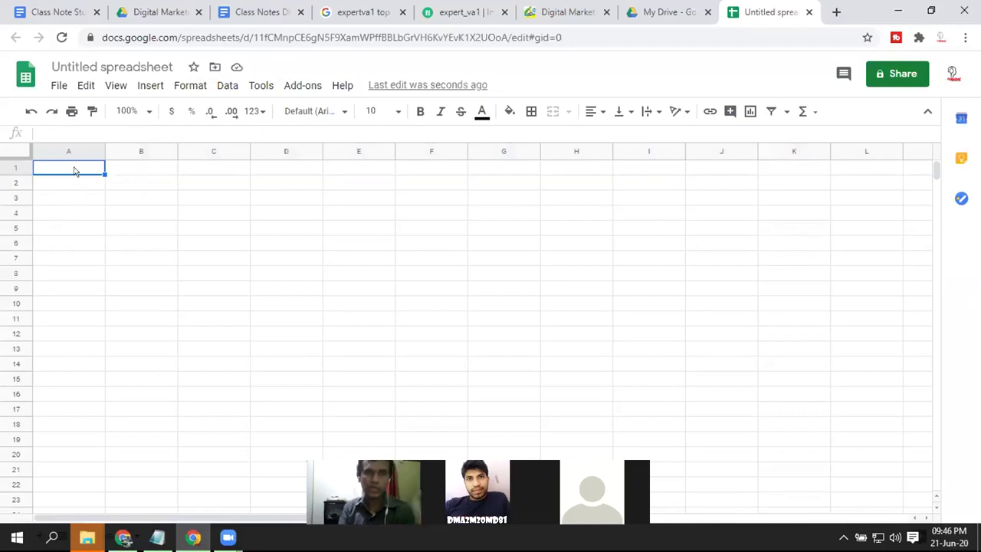
{"action": "type", "text": "Plat"}
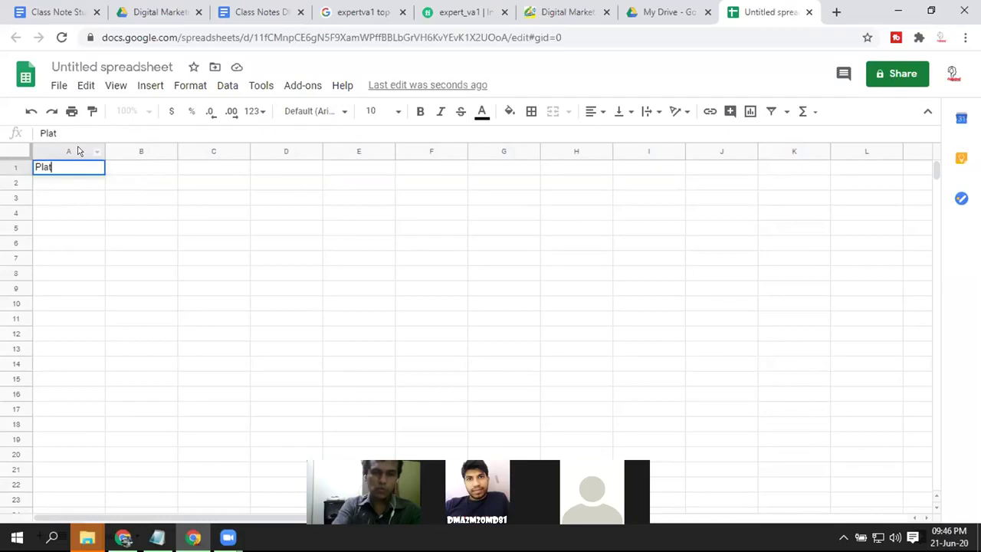
{"action": "type", "text": "from"}
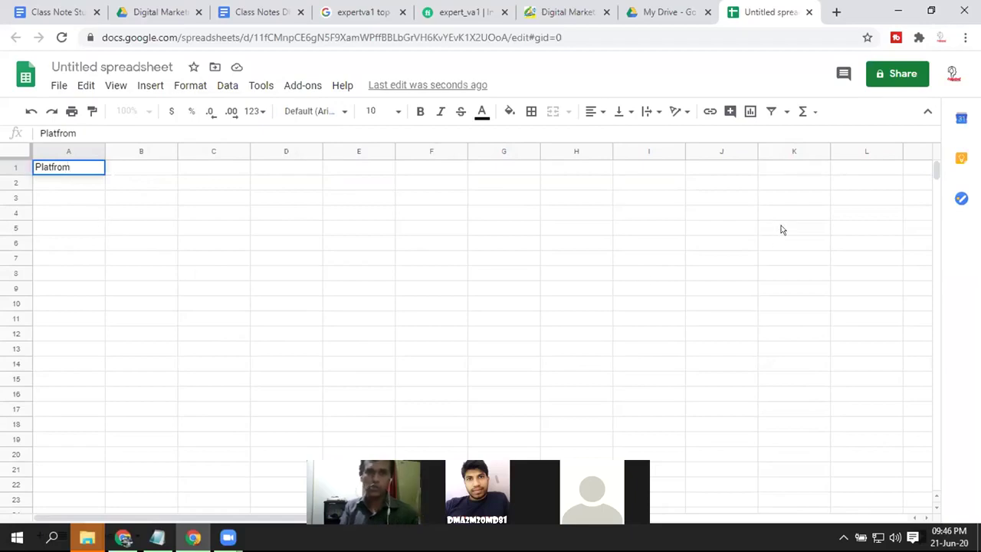
{"action": "left_click", "coordinate": [741, 214]}
- Search the sheet for Facebook and close the search
{"action": "left_click", "coordinate": [706, 173]}
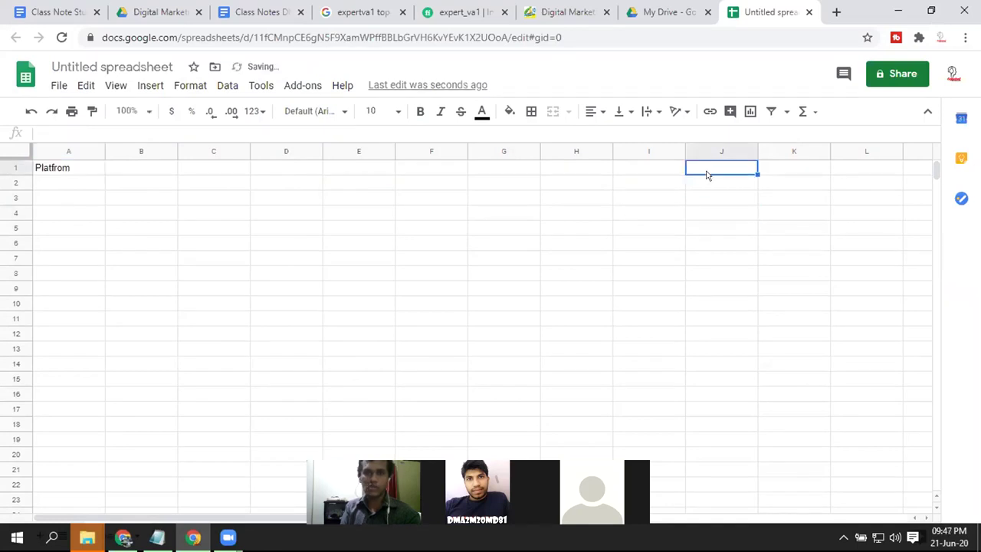
{"action": "key", "text": "ctrl+f"}
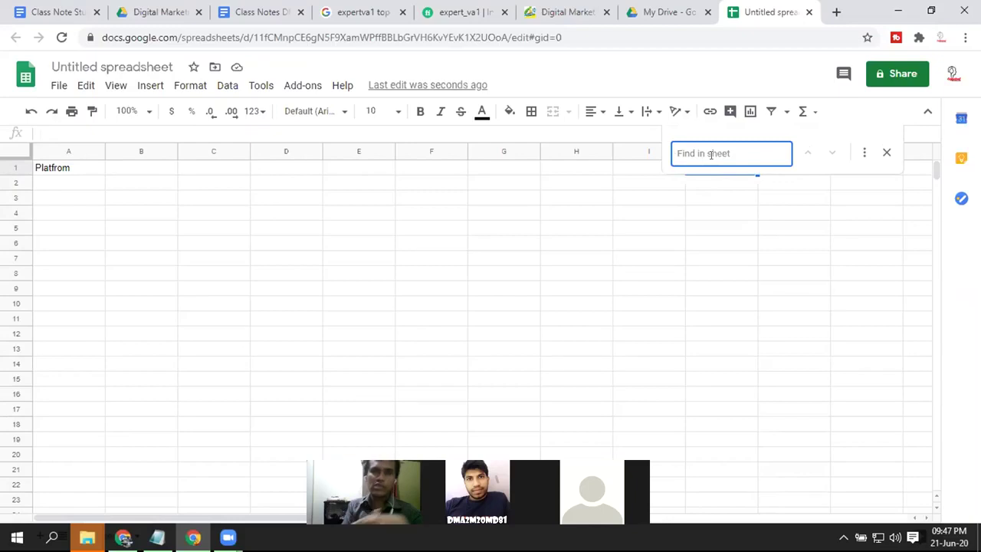
{"action": "type", "text": "Facebook"}
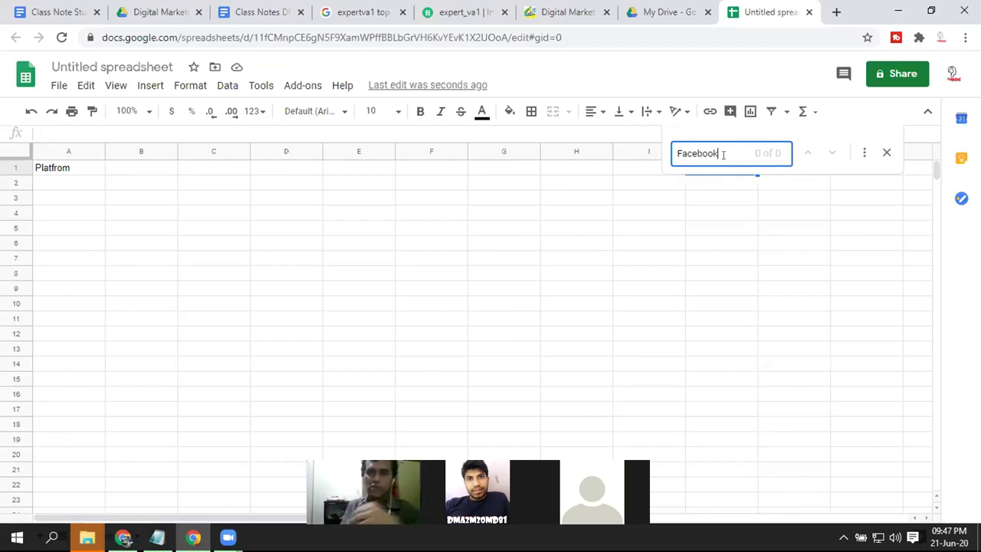
{"action": "left_click", "coordinate": [885, 154]}
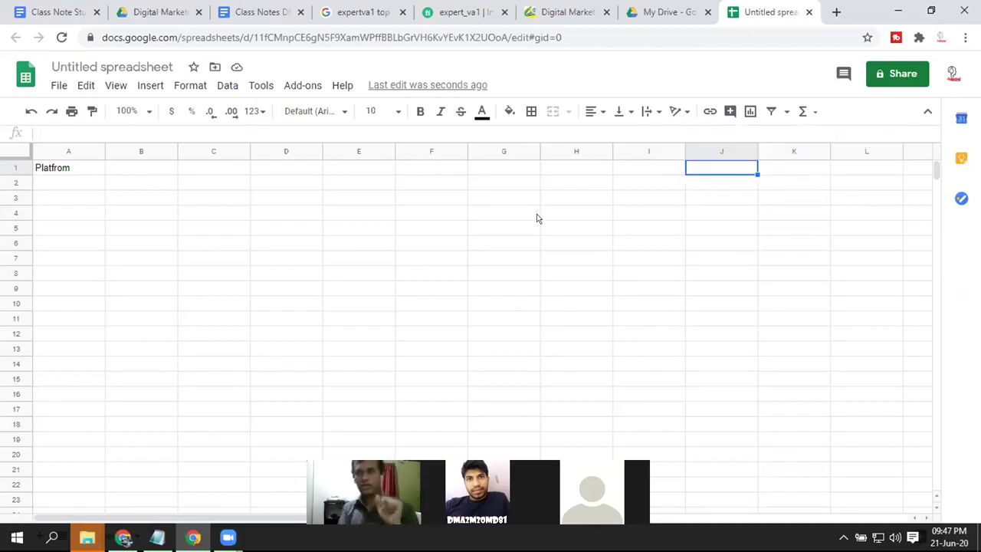
- Enter the header Sl in cell B1 and the header Gmail in cell C1
{"action": "left_click", "coordinate": [128, 170]}
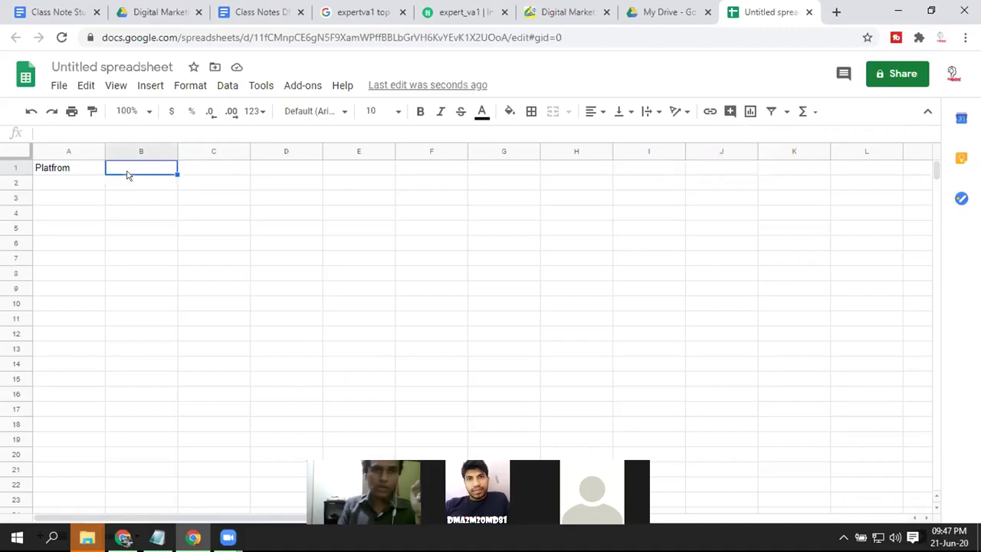
{"action": "type", "text": "Test"}
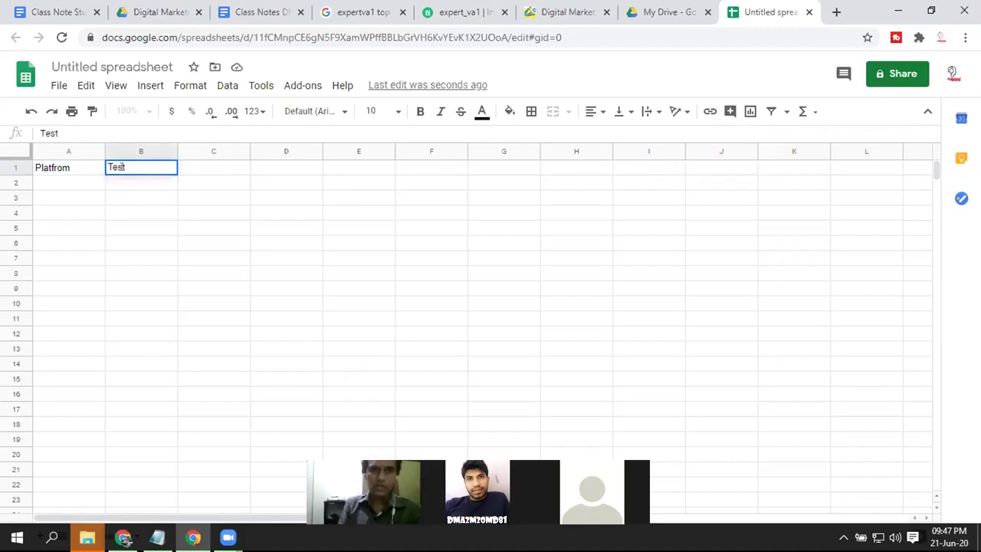
{"action": "key", "text": "BackSpace"}
{"action": "key", "text": "BackSpace"}
{"action": "key", "text": "BackSpace"}
{"action": "key", "text": "BackSpace"}
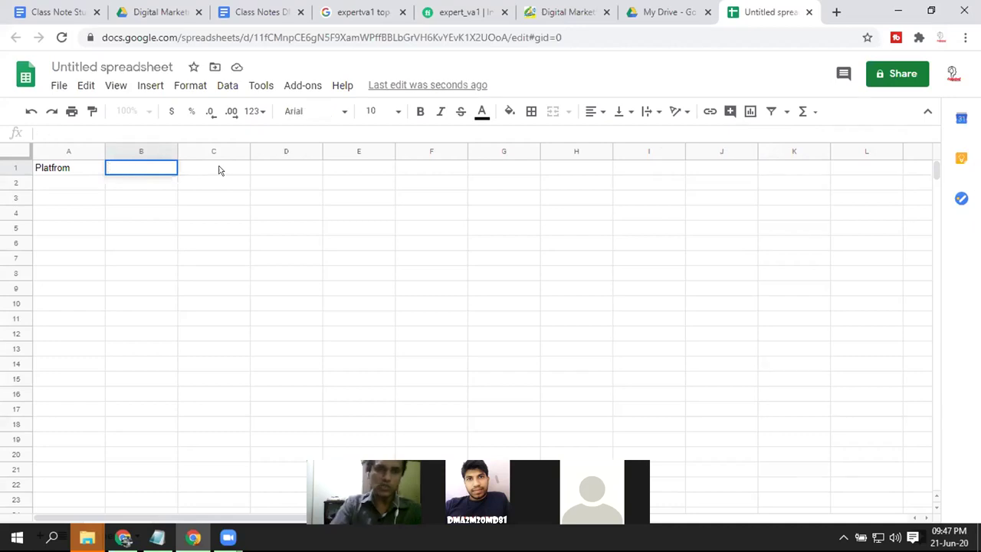
{"action": "type", "text": "Sl"}
{"action": "left_click", "coordinate": [214, 165]}
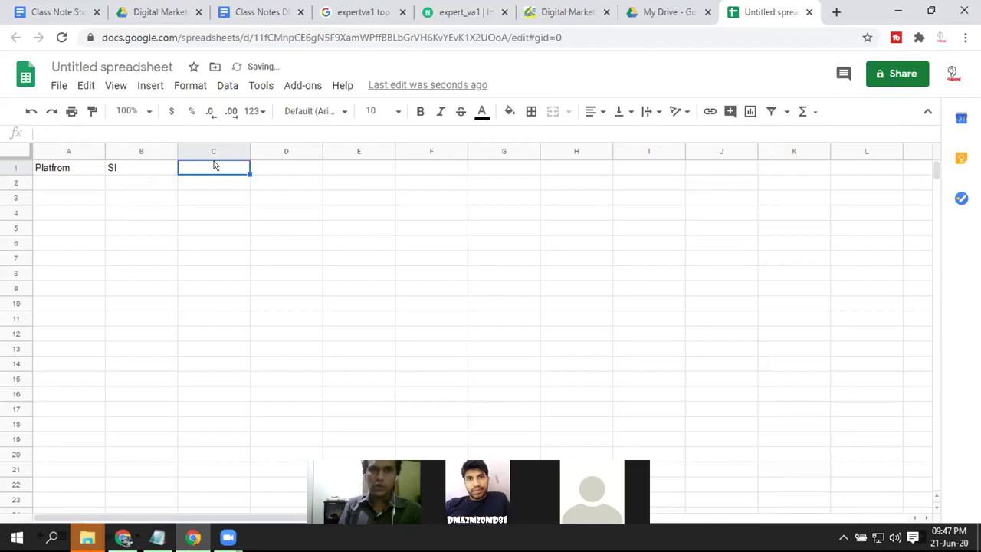
{"action": "double_click", "coordinate": [214, 165]}
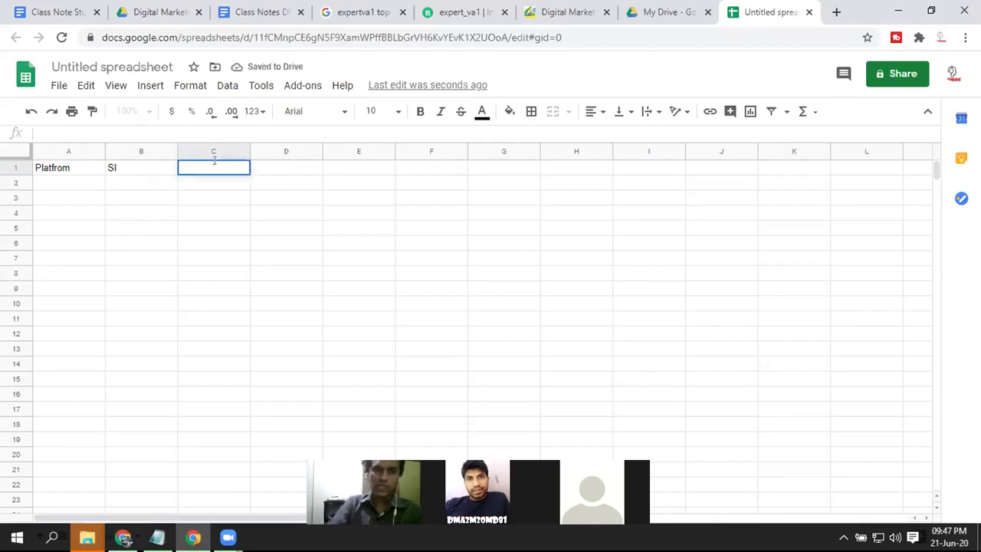
{"action": "type", "text": "Gmail"}
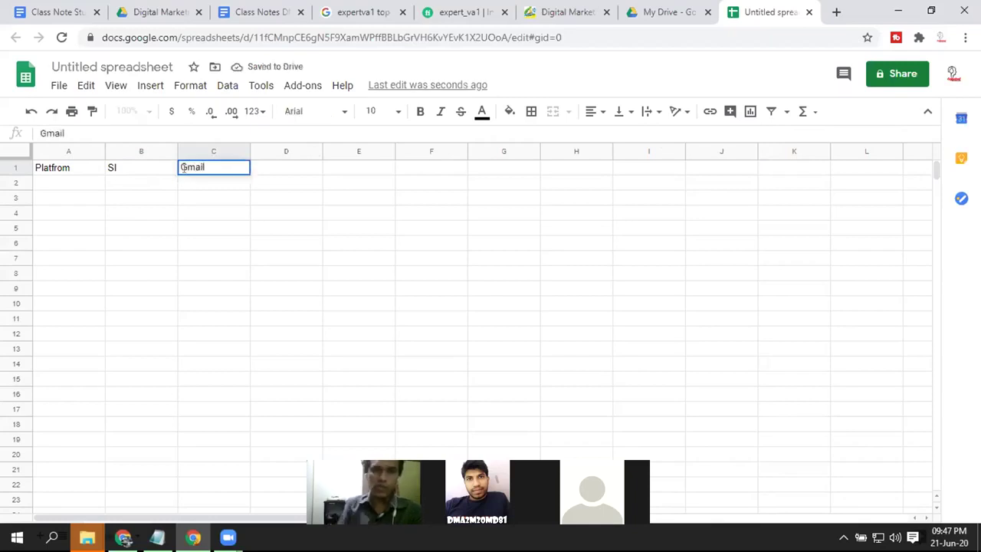
- Enter the headers Mobile in cell D1, Pass in cell E1 and Security in cell F1
{"action": "left_click", "coordinate": [281, 166]}
{"action": "type", "text": "Mobio"}
{"action": "key", "text": "BackSpace"}
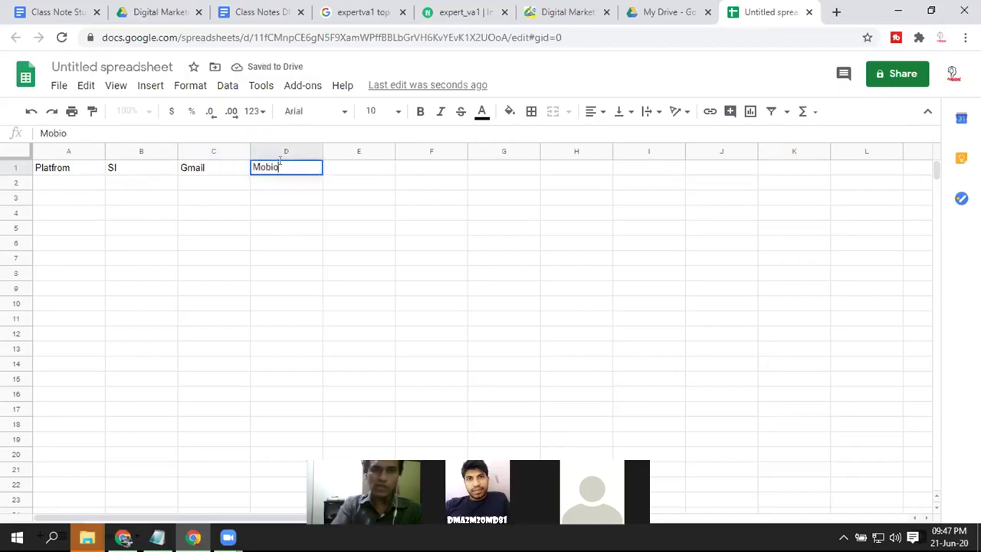
{"action": "type", "text": "e"}
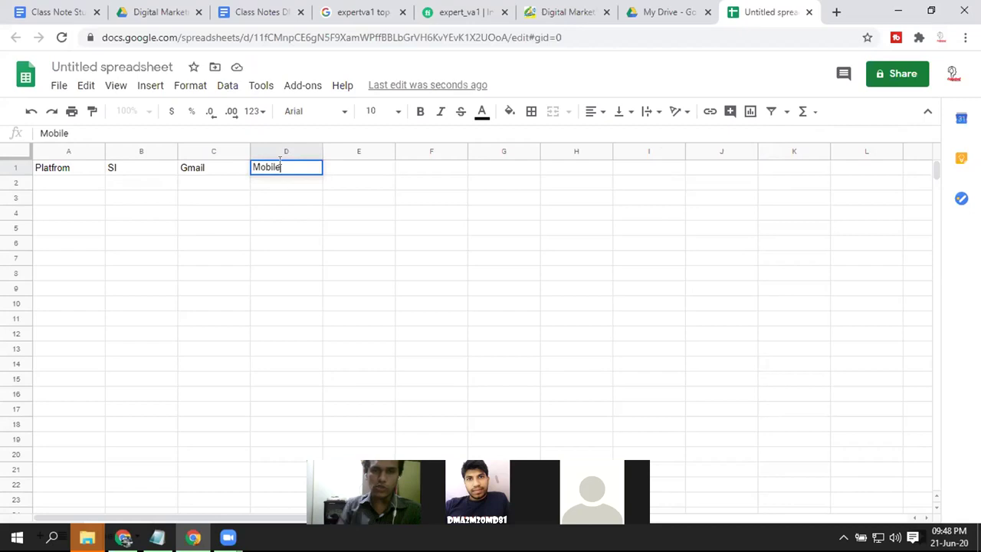
{"action": "left_click", "coordinate": [372, 171]}
{"action": "type", "text": "Pass"}
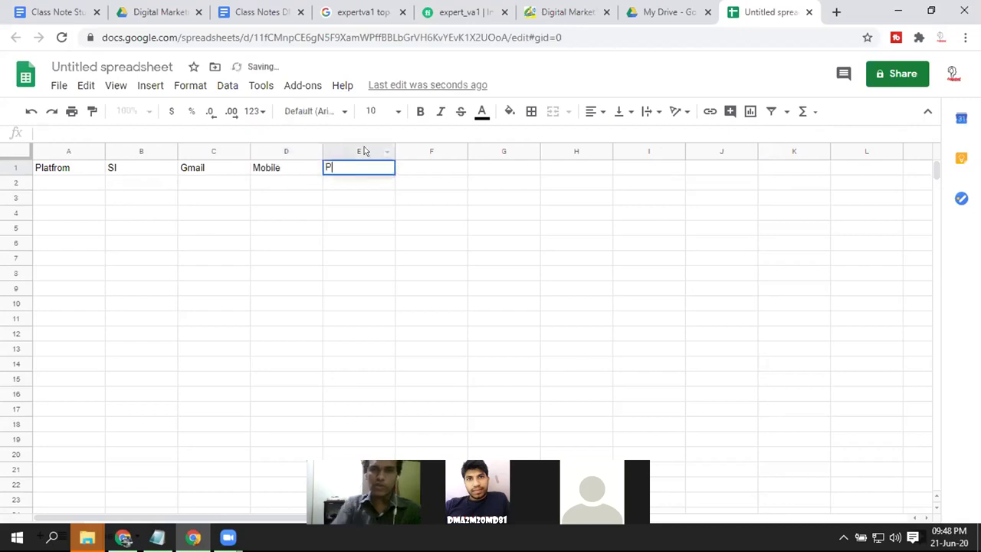
{"action": "left_click", "coordinate": [444, 173]}
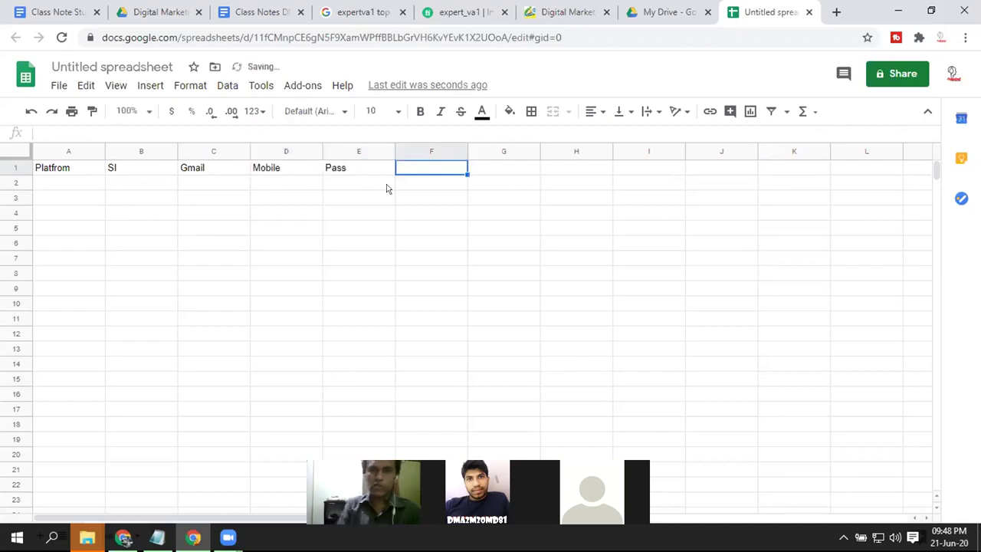
{"action": "type", "text": "Security"}
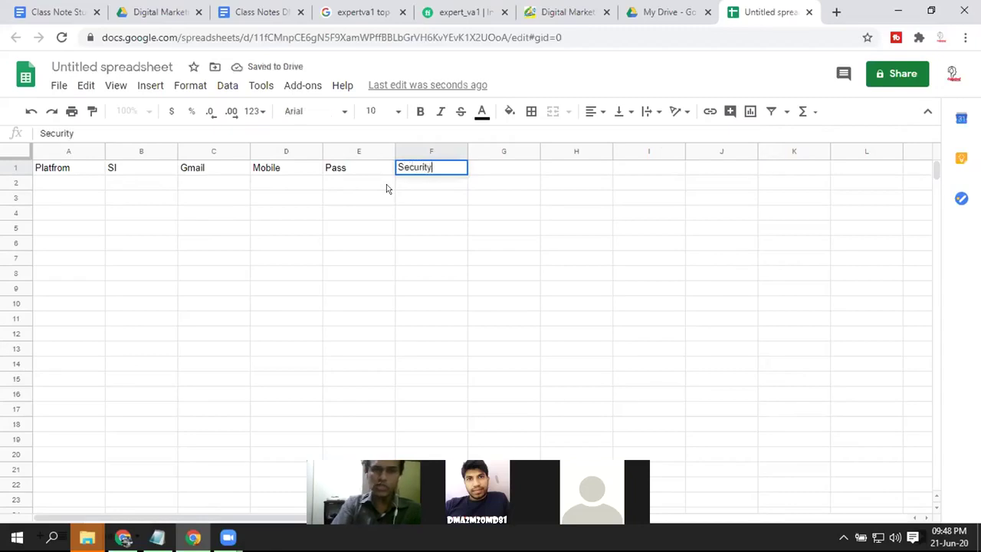
- Enter the header Rmk in cell G1 and the header Status in cell H1
{"action": "left_click", "coordinate": [516, 170]}
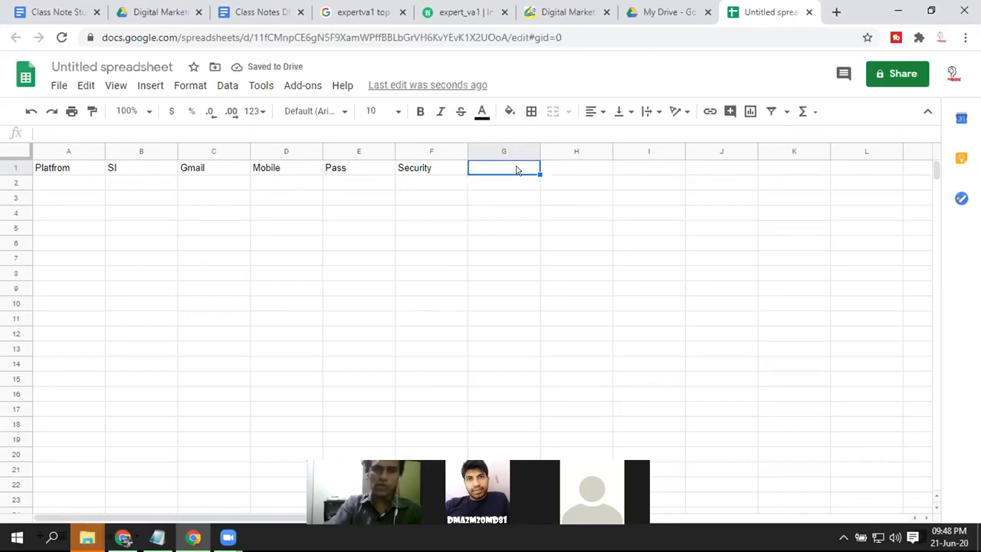
{"action": "type", "text": "Rmk"}
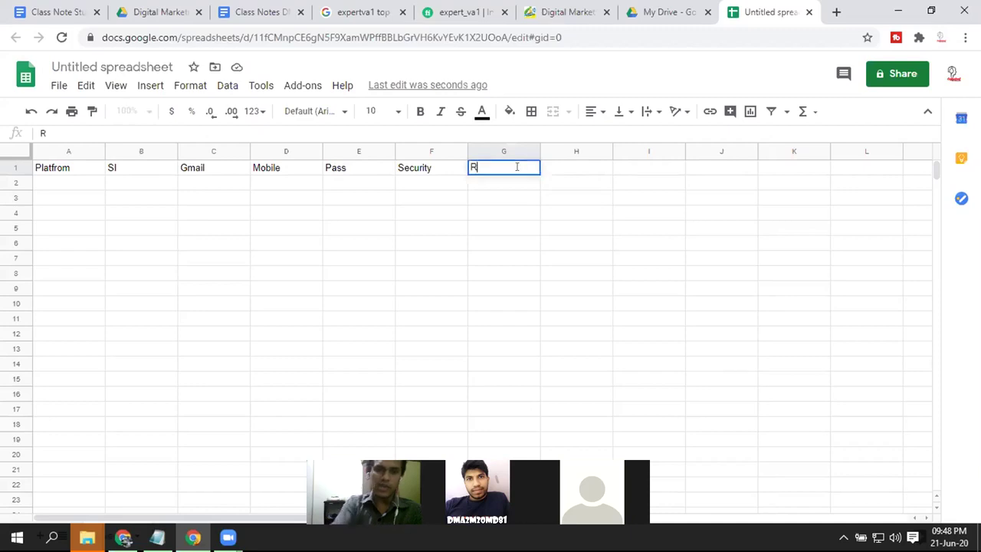
{"action": "left_click", "coordinate": [580, 171]}
{"action": "type", "text": "Status"}
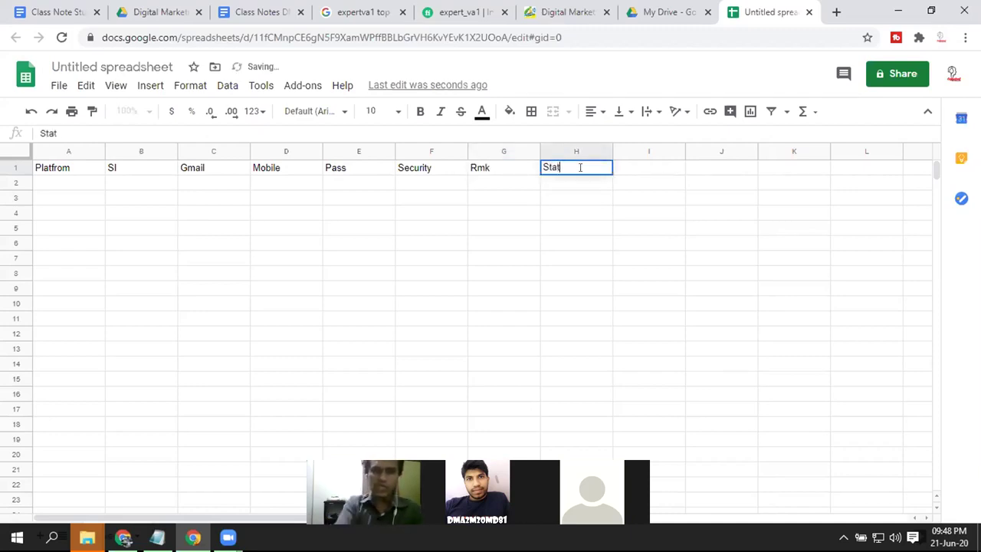
{"action": "left_click", "coordinate": [643, 170]}
{"action": "left_click", "coordinate": [571, 184]}
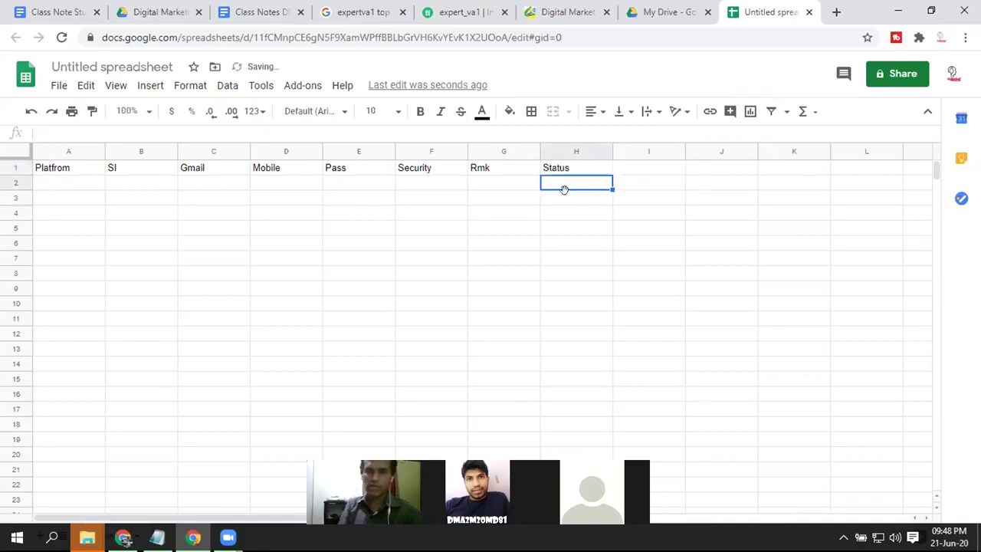
{"action": "left_click", "coordinate": [560, 199]}
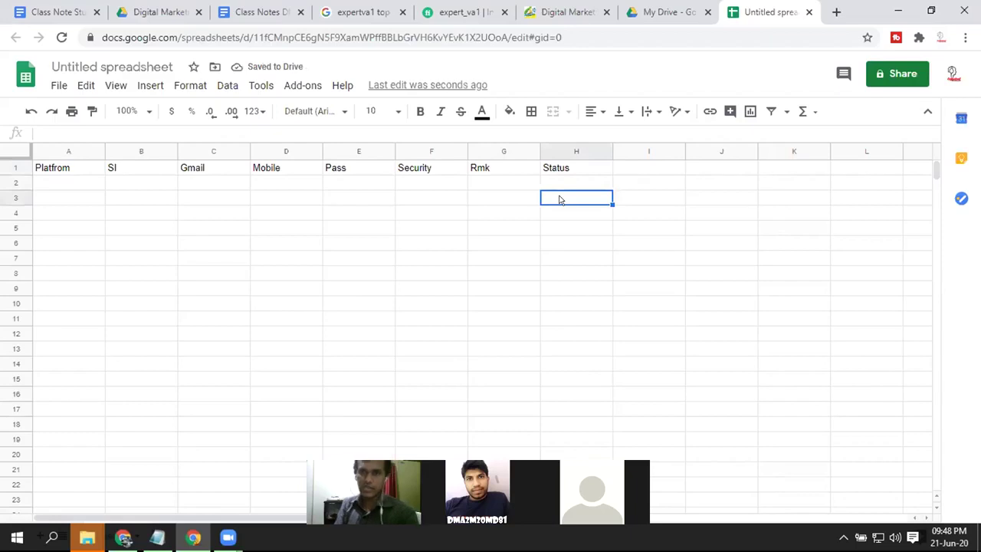
- Format the header cells A1 to H1 as bold, font size 14 and horizontally centred
{"action": "left_click_drag", "start_coordinate": [85, 170], "coordinate": [601, 171]}
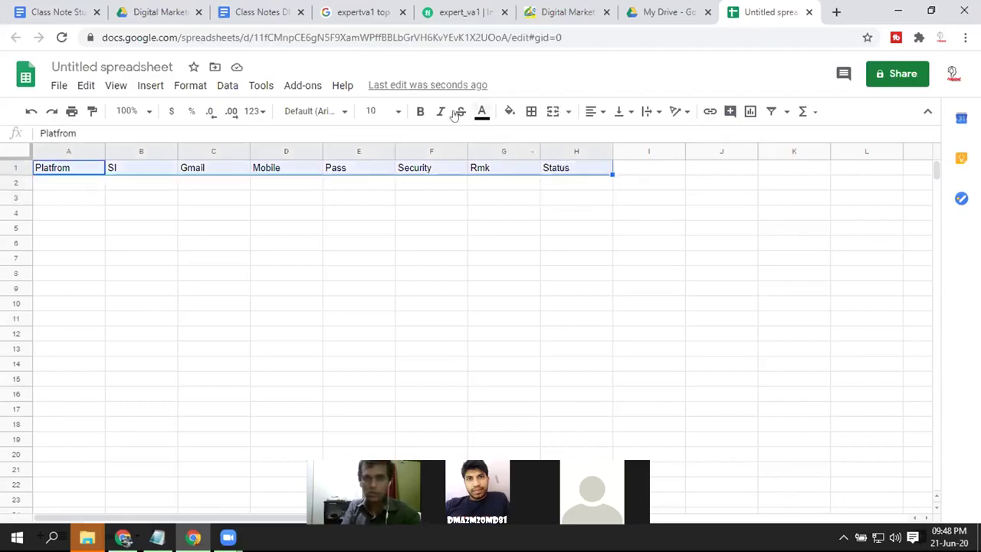
{"action": "left_click", "coordinate": [397, 111]}
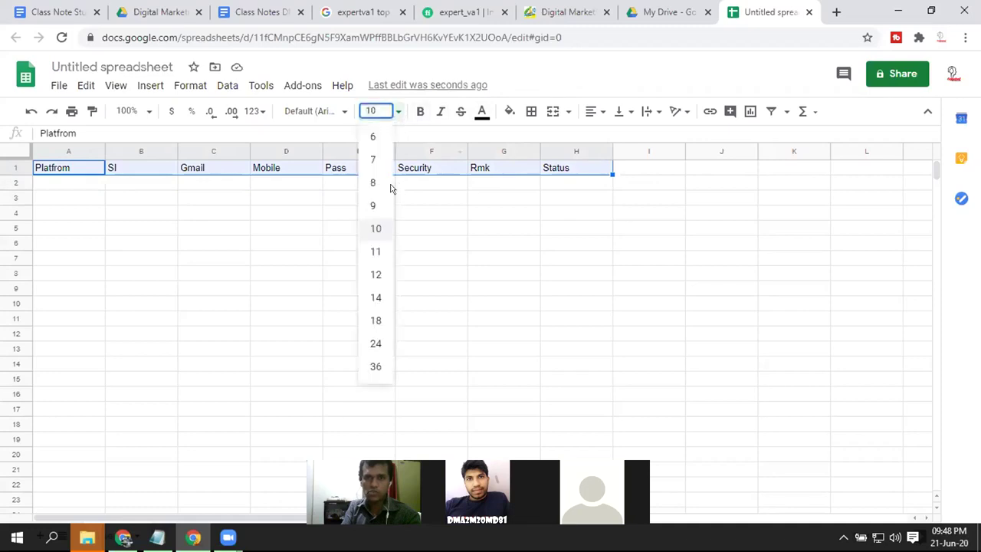
{"action": "left_click", "coordinate": [375, 297]}
{"action": "left_click", "coordinate": [420, 111]}
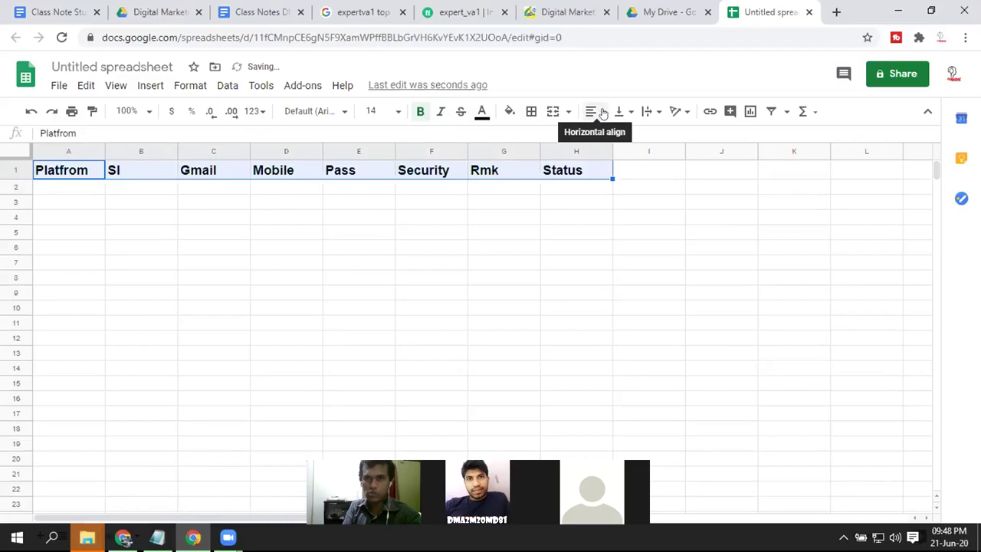
{"action": "left_click", "coordinate": [601, 115]}
{"action": "left_click", "coordinate": [611, 135]}
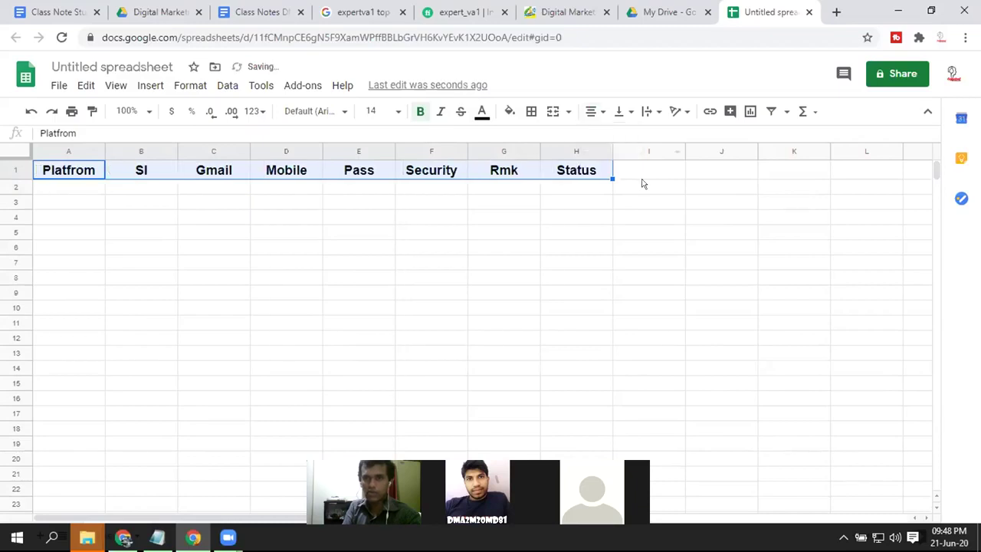
- Fill the header cells A1 to H1 with cyan
{"action": "left_click", "coordinate": [630, 186]}
{"action": "left_click_drag", "start_coordinate": [597, 167], "coordinate": [429, 170]}
{"action": "left_click_drag", "start_coordinate": [146, 181], "coordinate": [50, 173]}
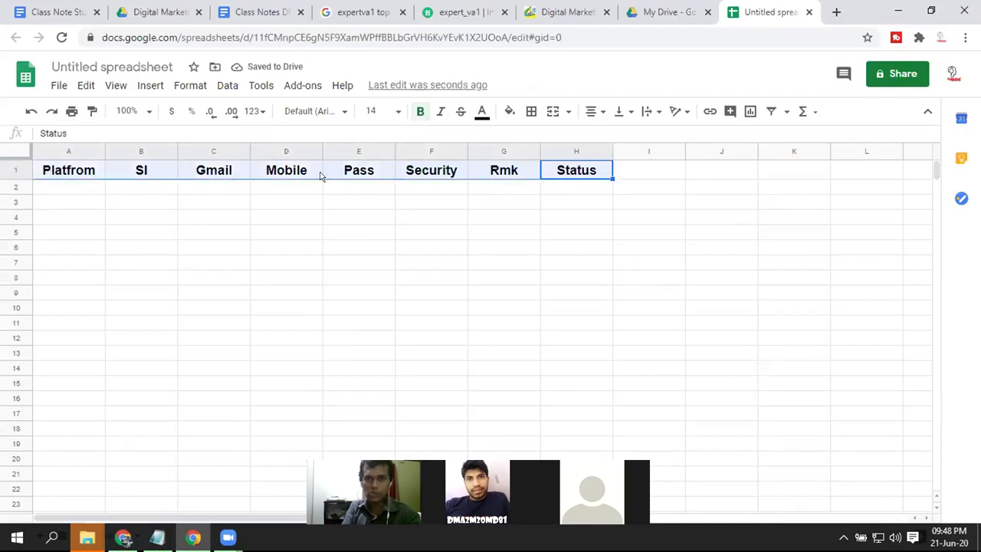
{"action": "left_click", "coordinate": [509, 114]}
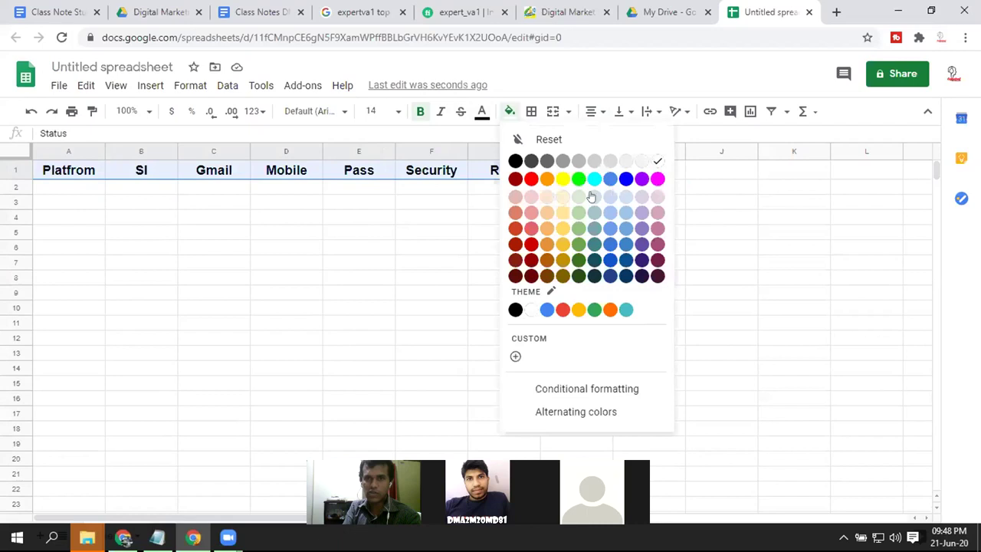
{"action": "left_click", "coordinate": [595, 179]}
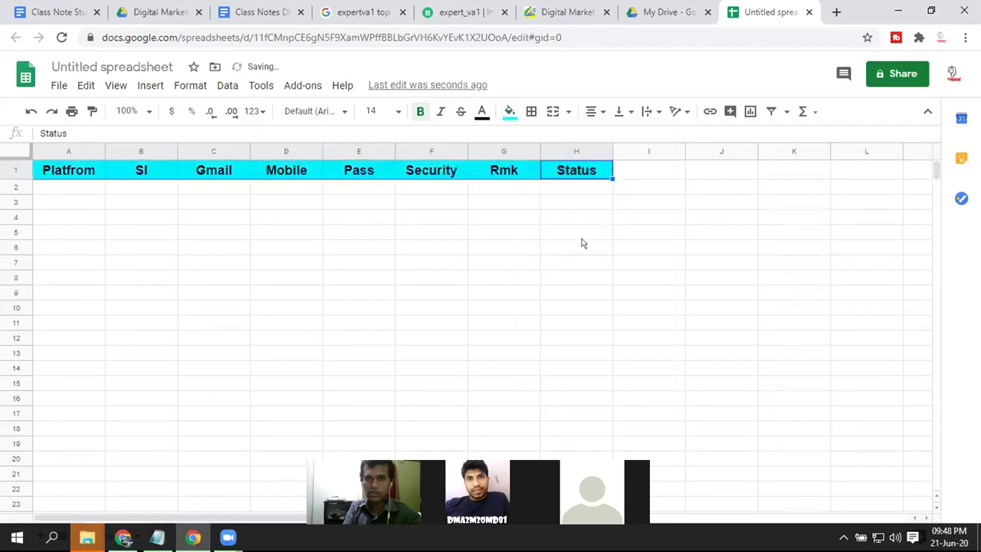
- Set the font size of the header cells A1 to H1 to 18
{"action": "left_click", "coordinate": [512, 217]}
{"action": "left_click", "coordinate": [604, 168]}
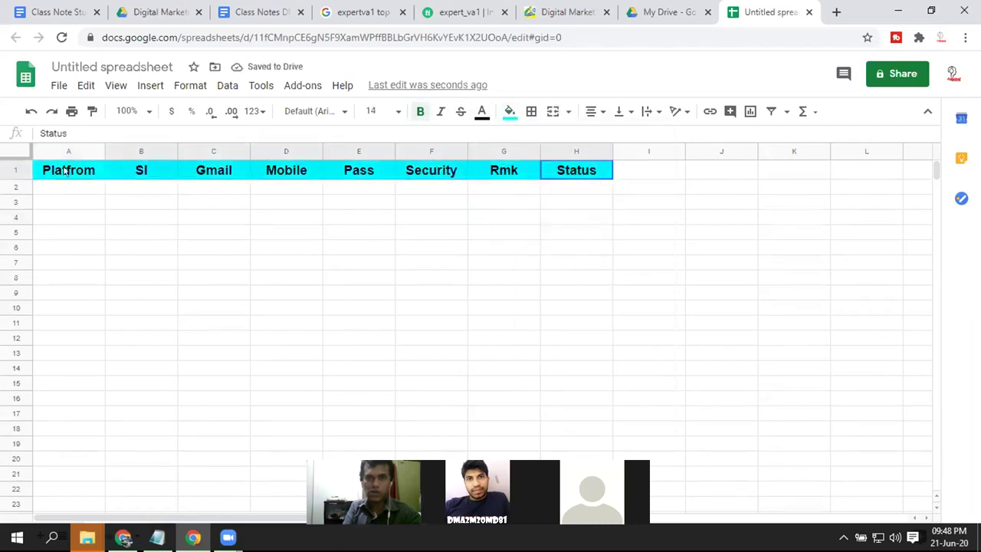
{"action": "left_click", "coordinate": [398, 113]}
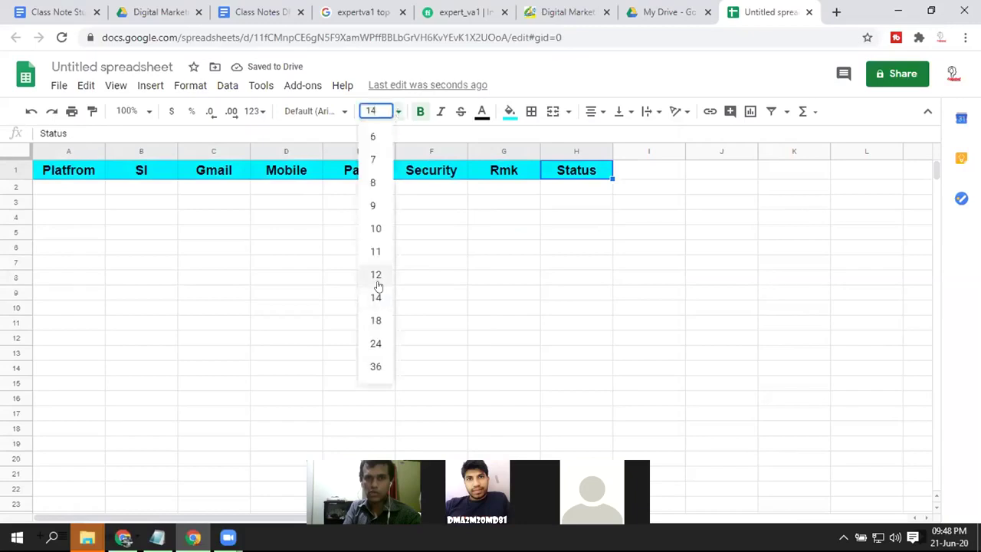
{"action": "left_click", "coordinate": [376, 321]}
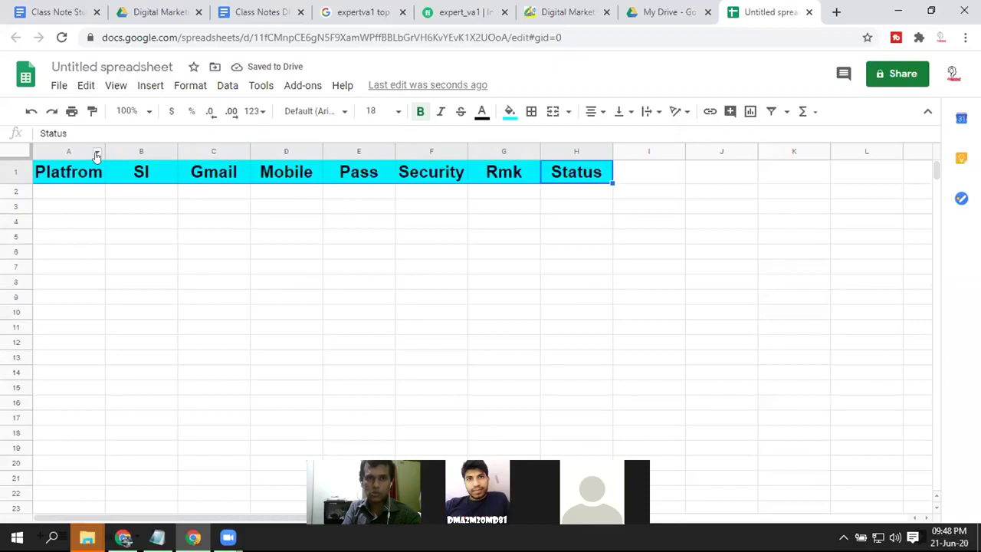
- Widen the Platfrom, Gmail, Mobile, Pass and Security columns, and narrow the Sl column
{"action": "left_click_drag", "start_coordinate": [100, 147], "coordinate": [189, 148]}
{"action": "left_click_drag", "start_coordinate": [262, 150], "coordinate": [230, 176]}
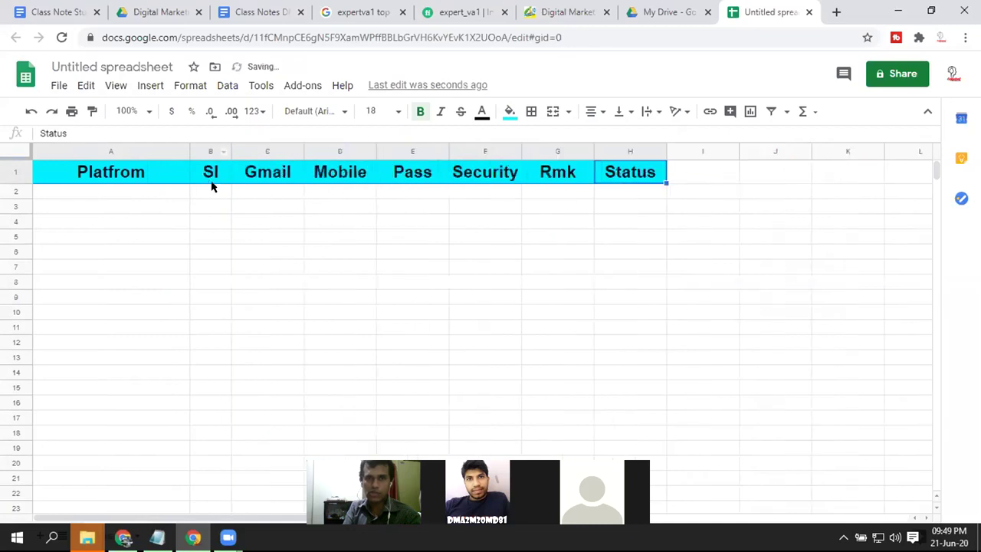
{"action": "left_click_drag", "start_coordinate": [299, 148], "coordinate": [385, 147]}
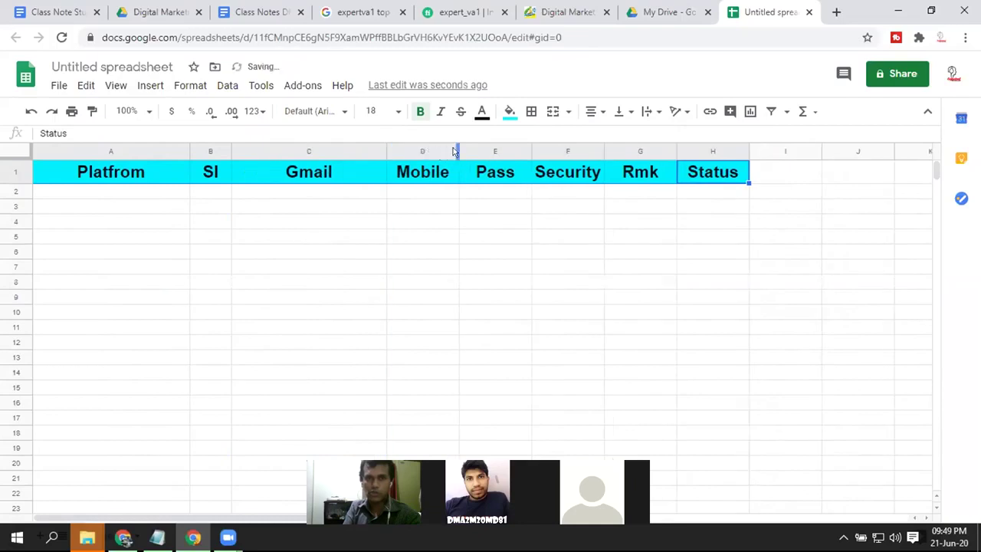
{"action": "left_click_drag", "start_coordinate": [457, 147], "coordinate": [499, 147]}
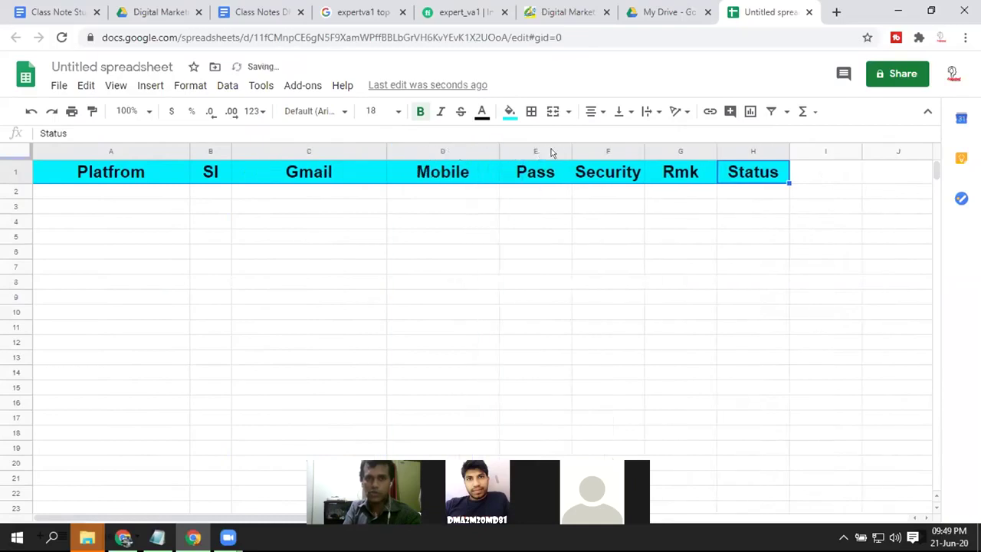
{"action": "left_click_drag", "start_coordinate": [570, 151], "coordinate": [606, 149]}
{"action": "left_click_drag", "start_coordinate": [677, 149], "coordinate": [849, 142]}
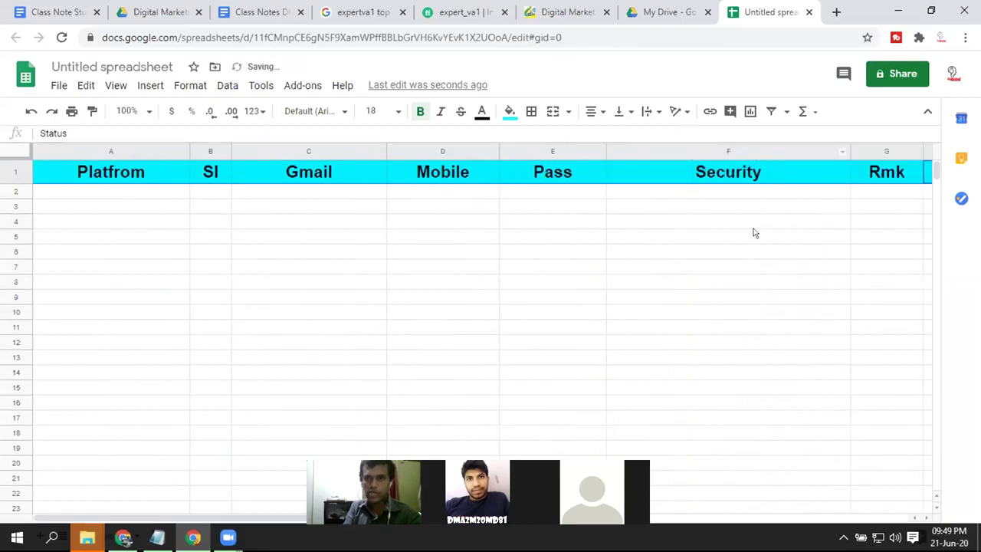
{"action": "left_click", "coordinate": [80, 189]}
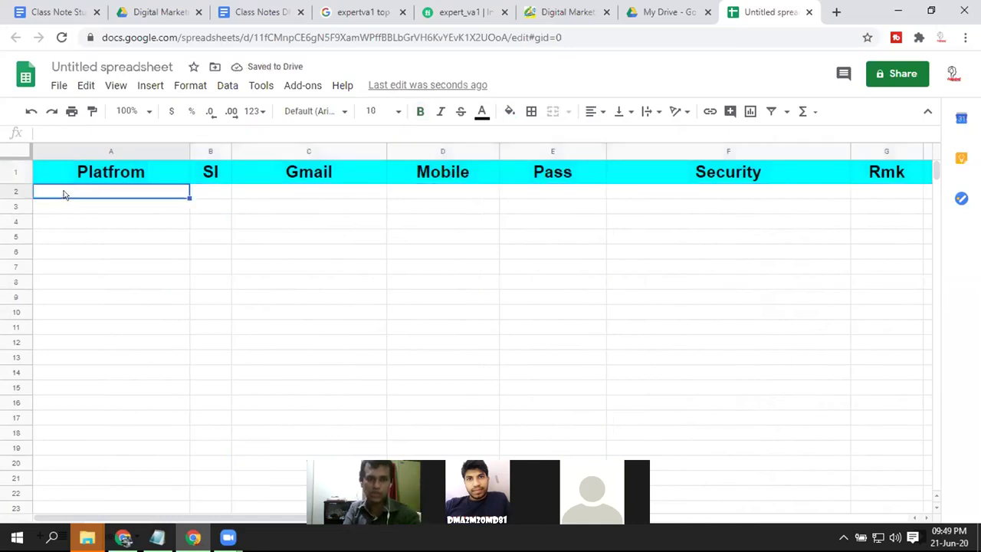
{"action": "left_click", "coordinate": [213, 195]}
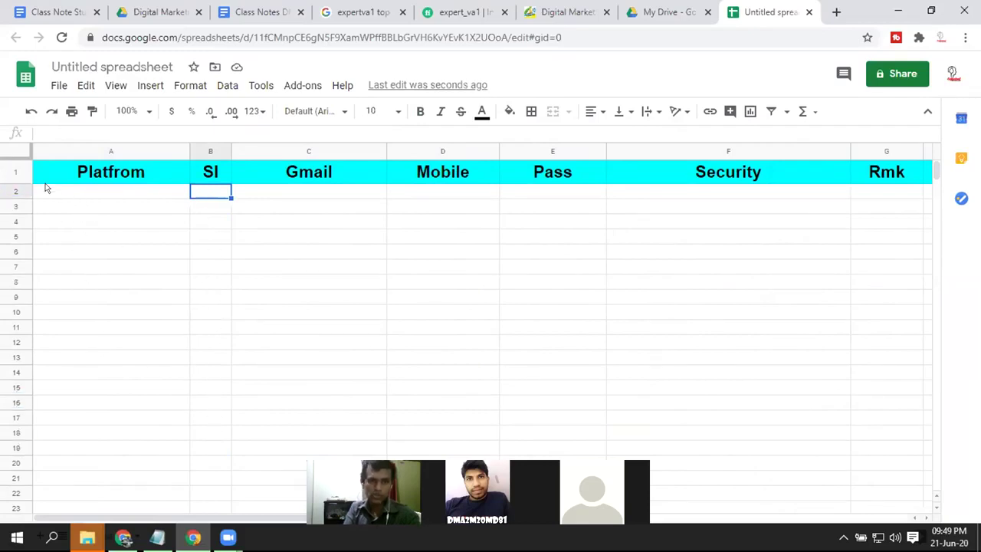
{"action": "left_click", "coordinate": [276, 193]}
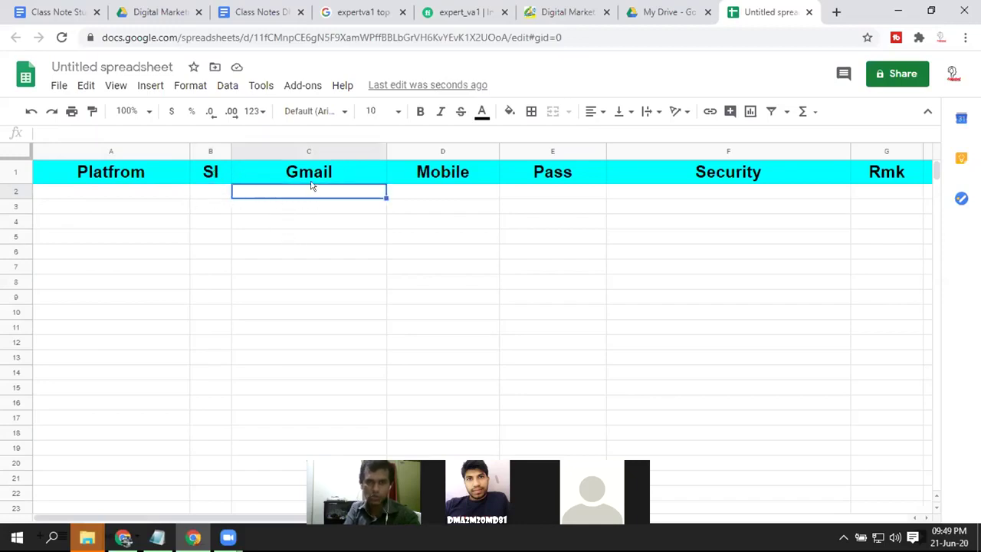
{"action": "left_click", "coordinate": [457, 192]}
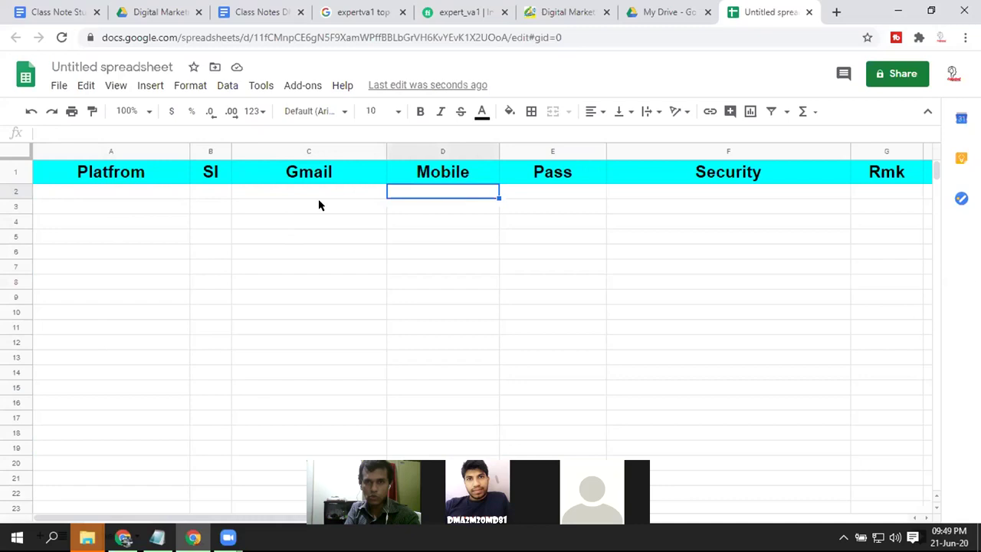
{"action": "left_click", "coordinate": [206, 197]}
{"action": "left_click", "coordinate": [564, 195]}
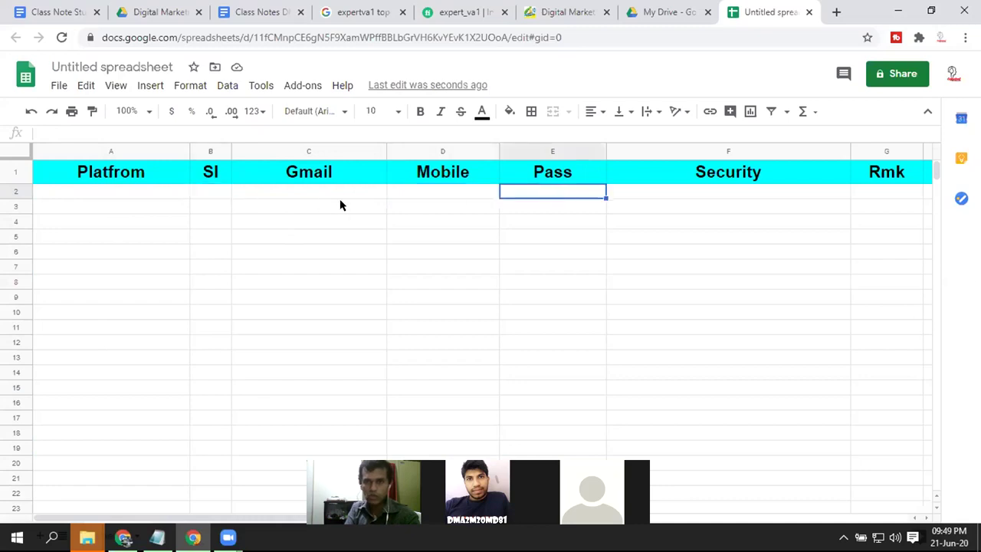
{"action": "left_click", "coordinate": [203, 189]}
{"action": "left_click", "coordinate": [702, 195]}
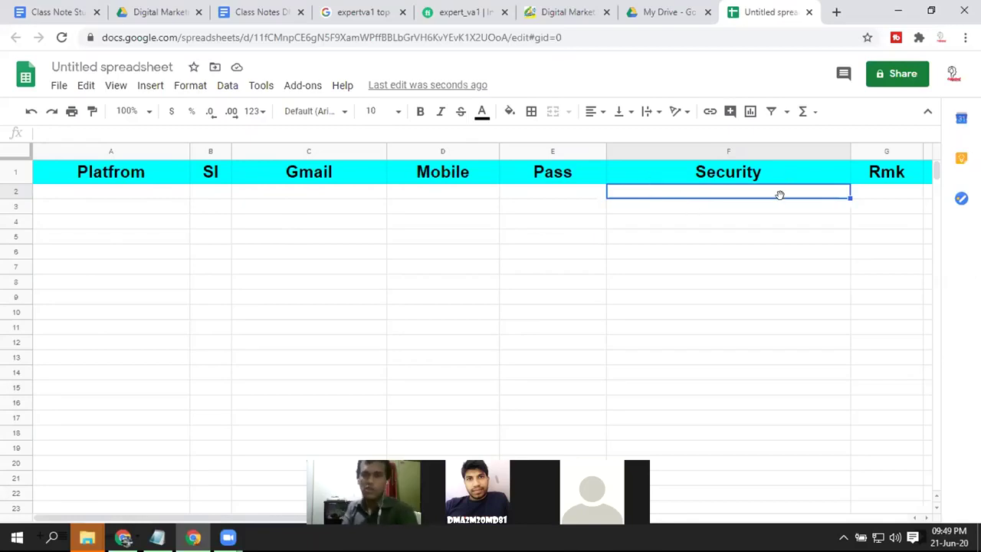
{"action": "left_click", "coordinate": [871, 189]}
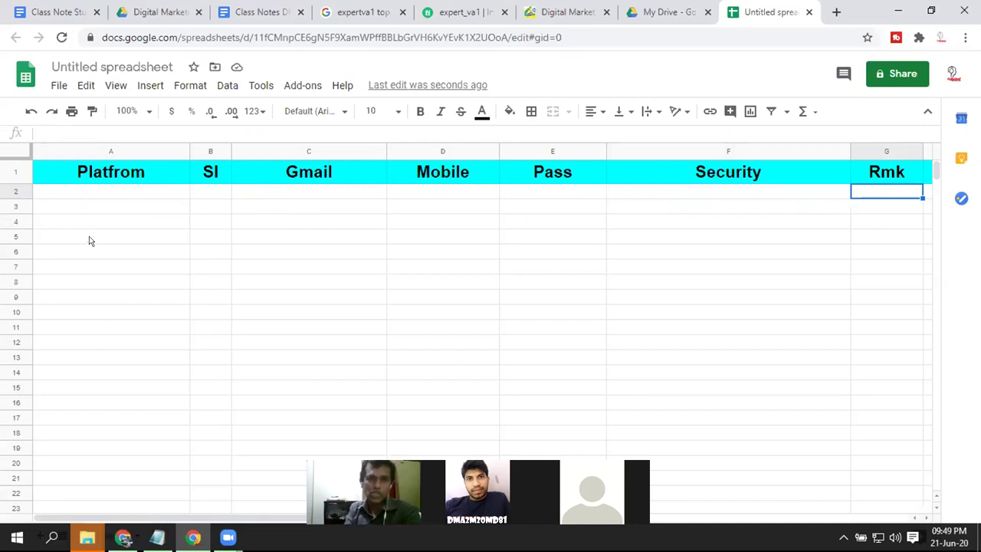
{"action": "left_click_drag", "start_coordinate": [53, 192], "coordinate": [52, 389]}
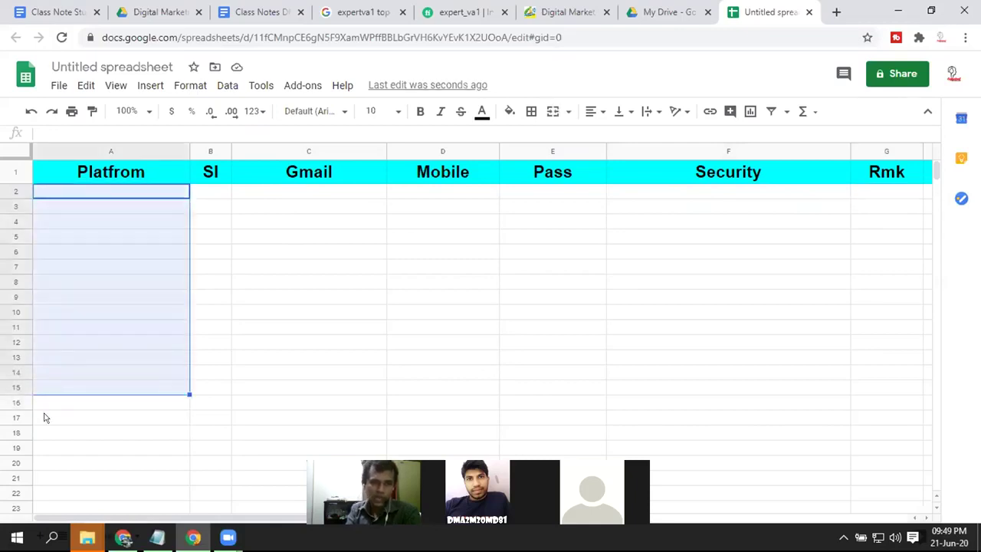
{"action": "left_click", "coordinate": [44, 405]}
{"action": "left_click", "coordinate": [45, 477]}
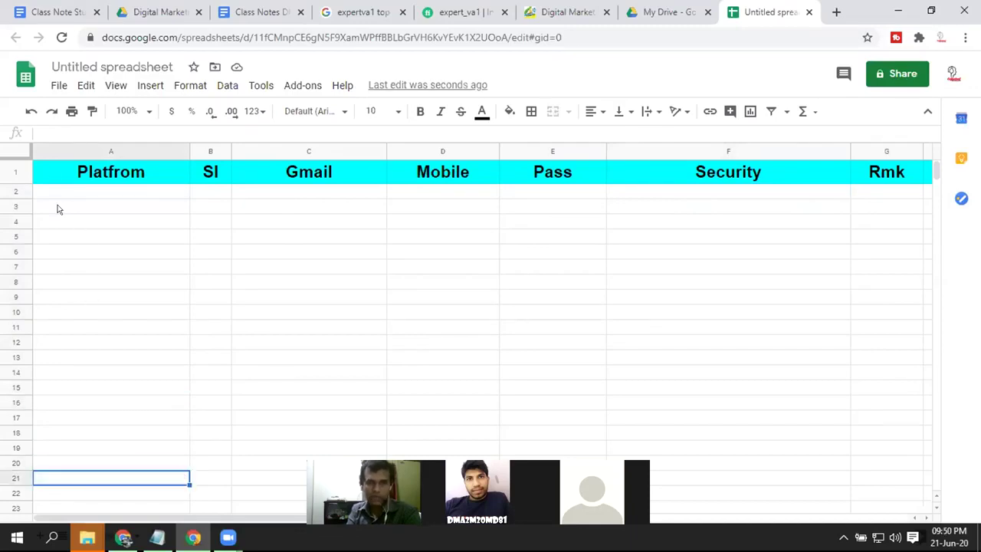
{"action": "left_click", "coordinate": [77, 175]}
{"action": "scroll", "coordinate": [690, 172], "scroll_direction": "right", "scroll_amount": 4}
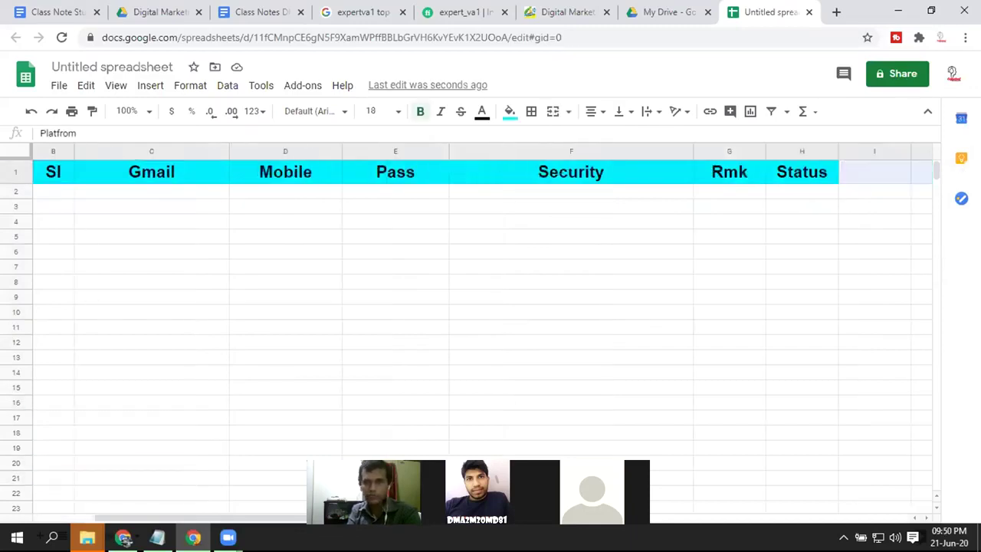
{"action": "left_click", "coordinate": [524, 175], "text": "shift"}
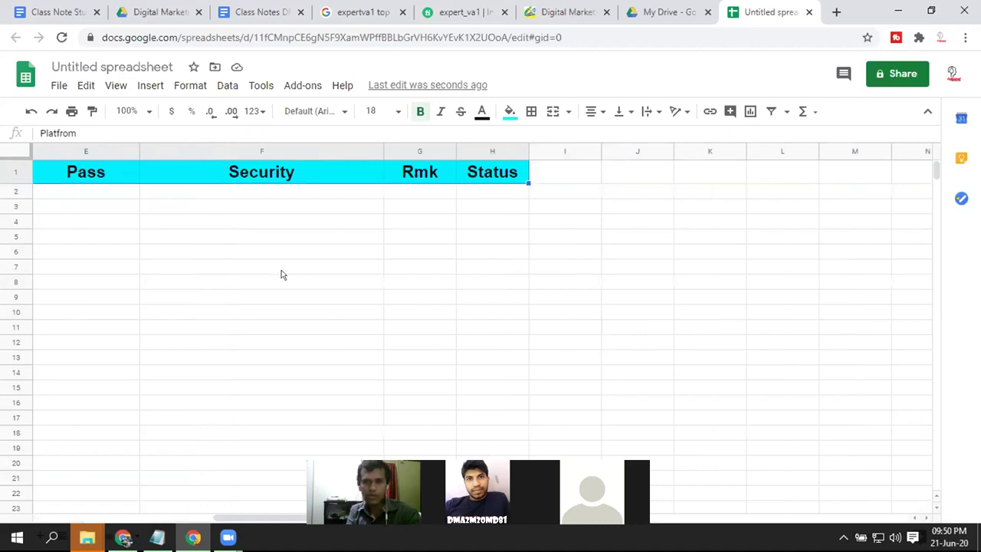
{"action": "left_click", "coordinate": [250, 300]}
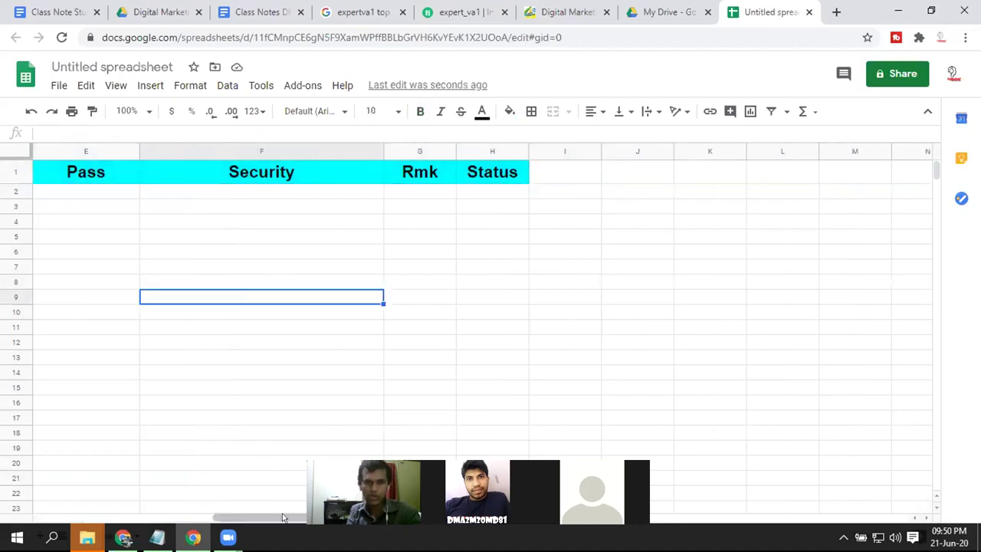
- Copy the whole header row 1 and paste it into row 21
{"action": "left_click_drag", "start_coordinate": [284, 519], "coordinate": [6, 518]}
{"action": "left_click", "coordinate": [12, 173]}
{"action": "key", "text": "ctrl+c"}
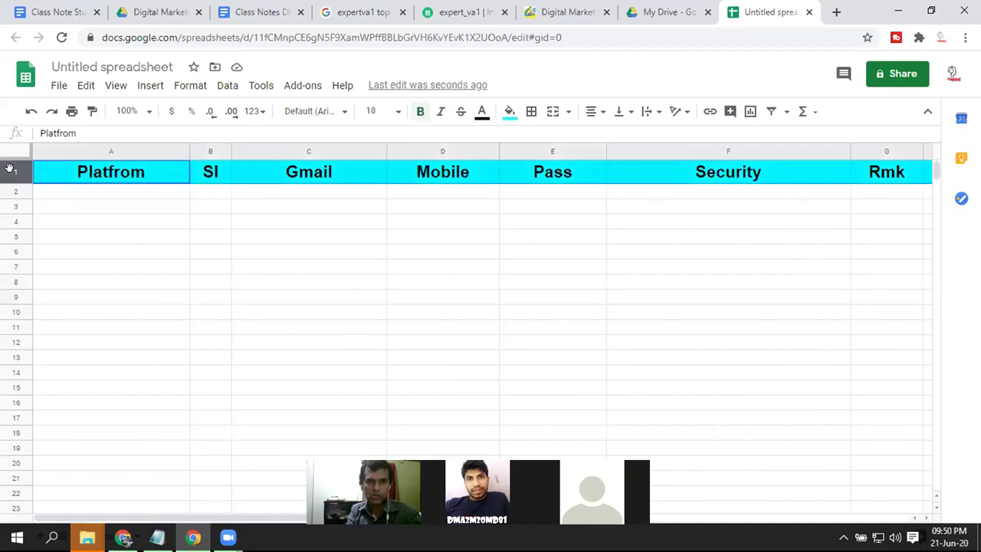
{"action": "left_click", "coordinate": [9, 475]}
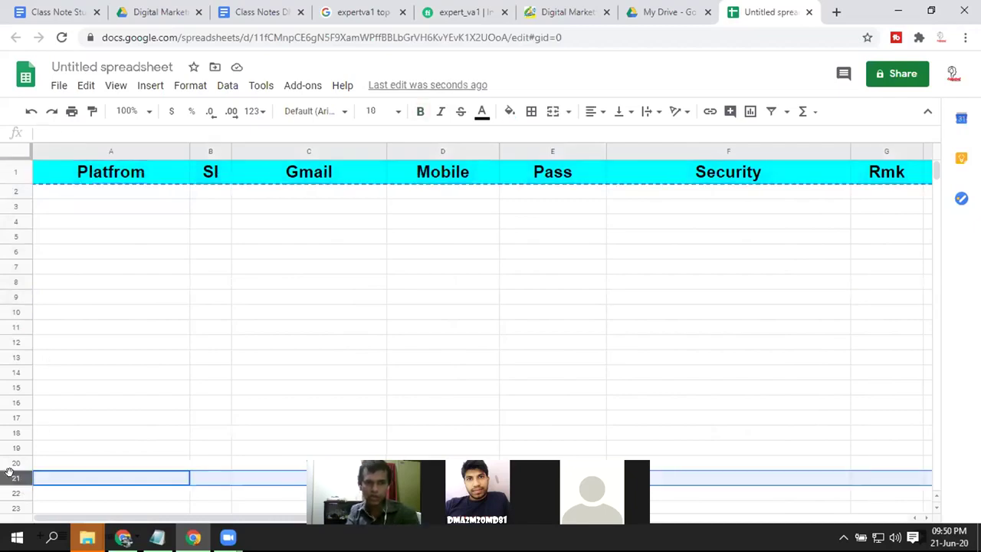
{"action": "left_click", "coordinate": [66, 476]}
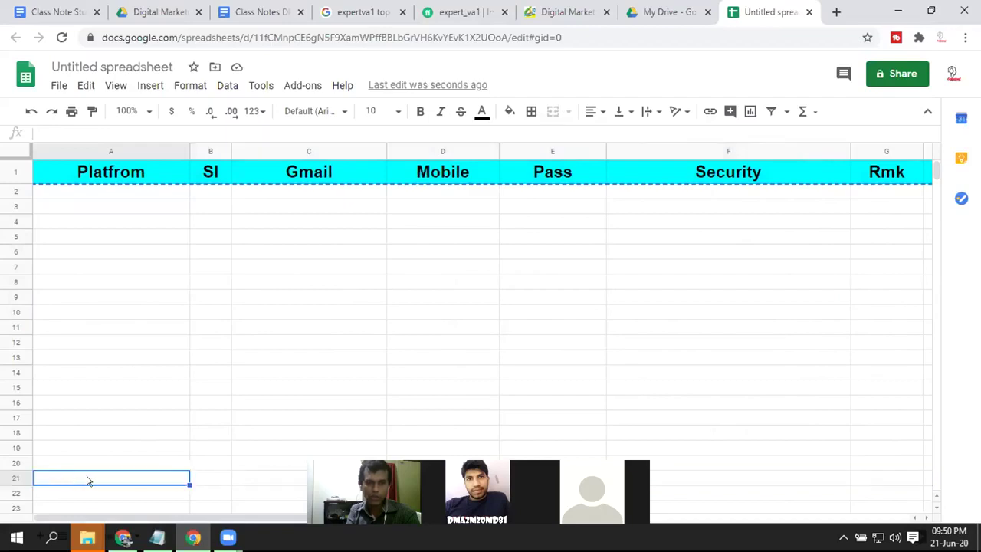
{"action": "left_click", "coordinate": [10, 475]}
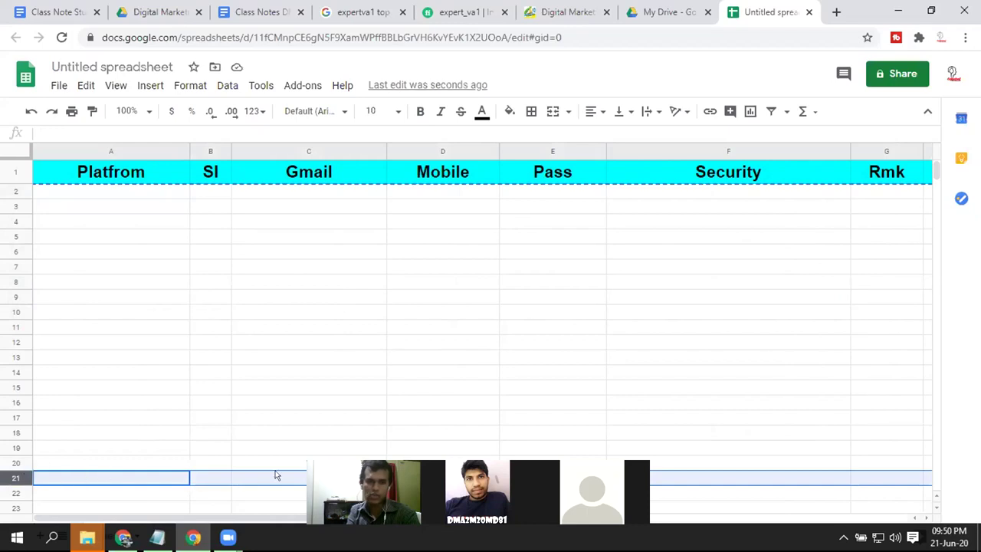
{"action": "key", "text": "ctrl+v"}
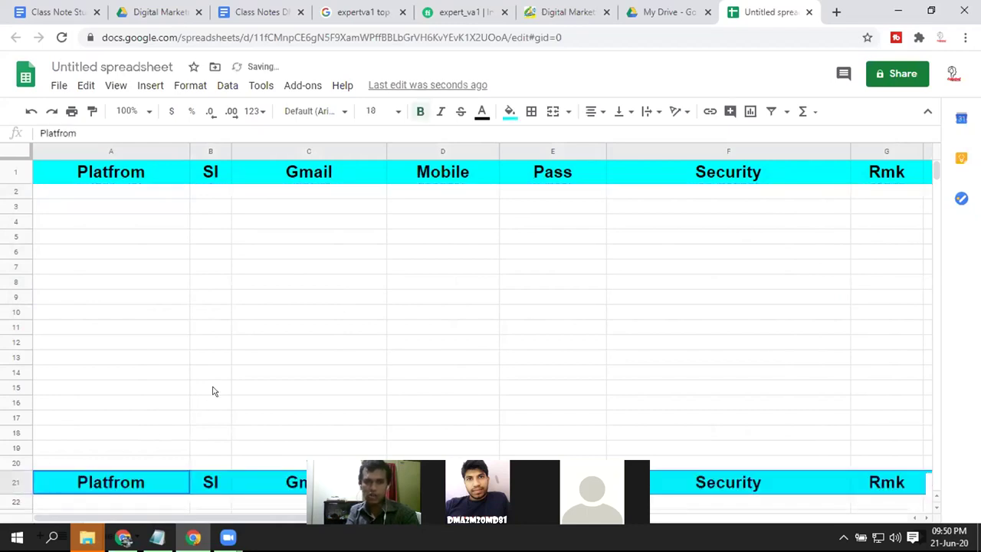
- Paste the copied header row into row 42
{"action": "scroll", "coordinate": [213, 390], "scroll_direction": "down", "scroll_amount": 3}
{"action": "scroll", "coordinate": [214, 390], "scroll_direction": "down", "scroll_amount": 1}
{"action": "left_click", "coordinate": [82, 311]}
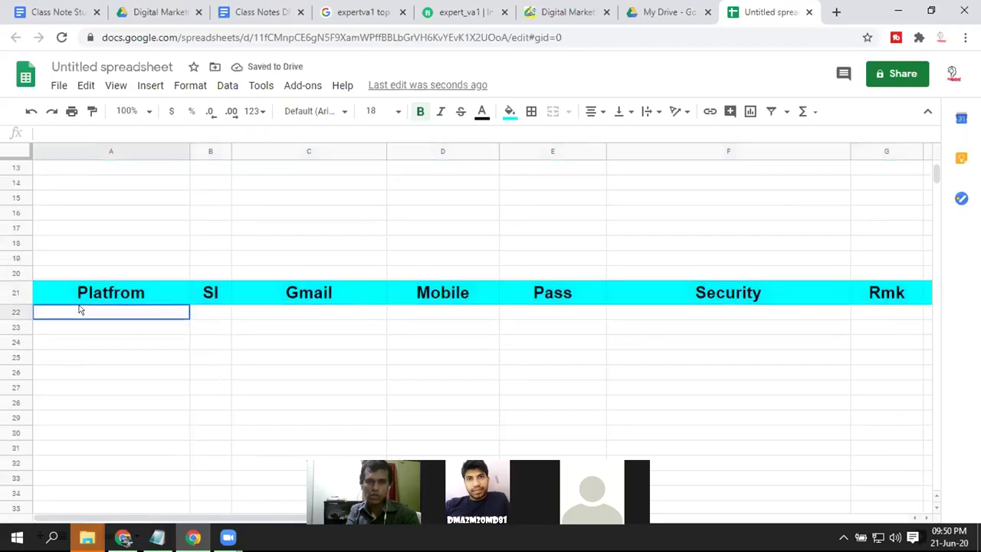
{"action": "scroll", "coordinate": [131, 377], "scroll_direction": "down", "scroll_amount": 5}
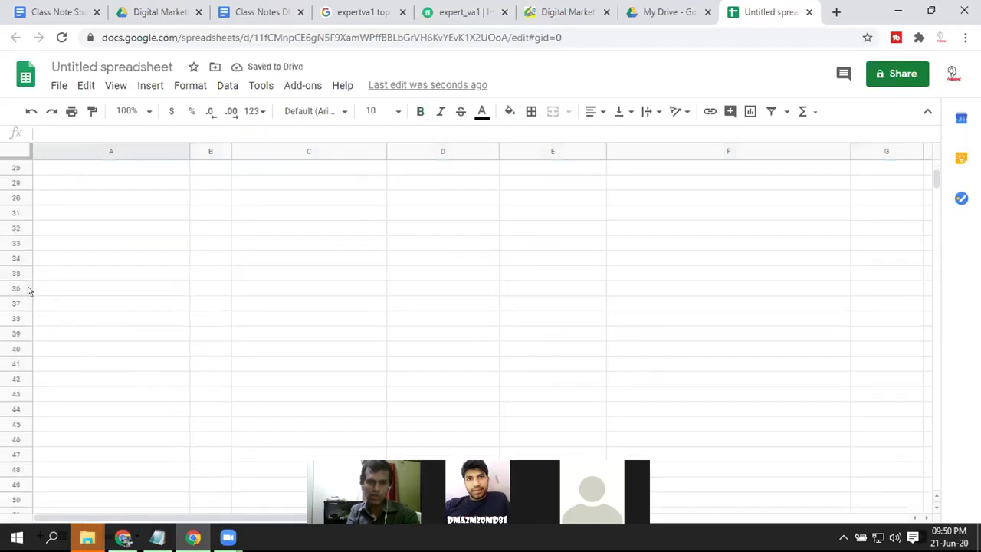
{"action": "left_click", "coordinate": [17, 377]}
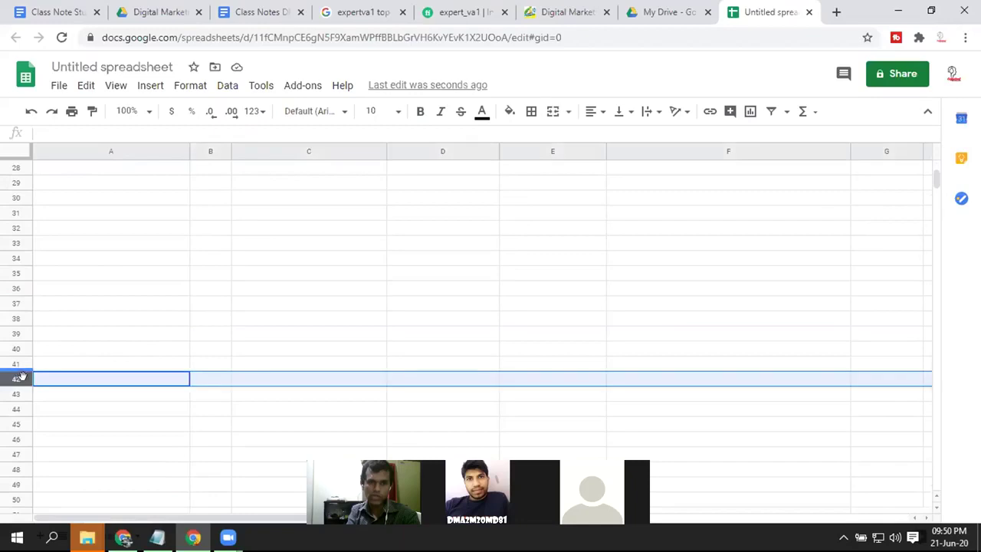
{"action": "key", "text": "ctrl+v"}
{"action": "left_click", "coordinate": [76, 403]}
{"action": "scroll", "coordinate": [76, 403], "scroll_direction": "down", "scroll_amount": 1}
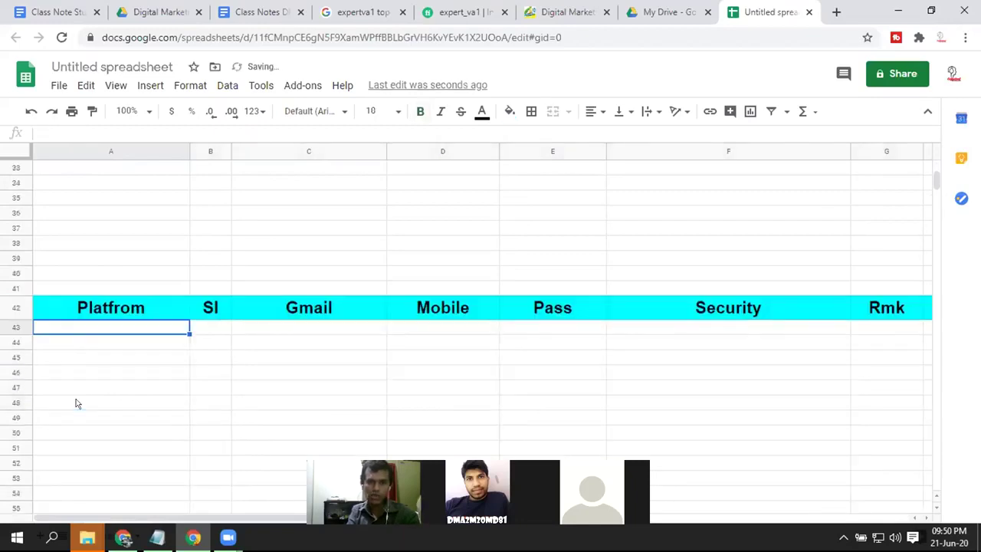
{"action": "scroll", "coordinate": [76, 403], "scroll_direction": "down", "scroll_amount": 3}
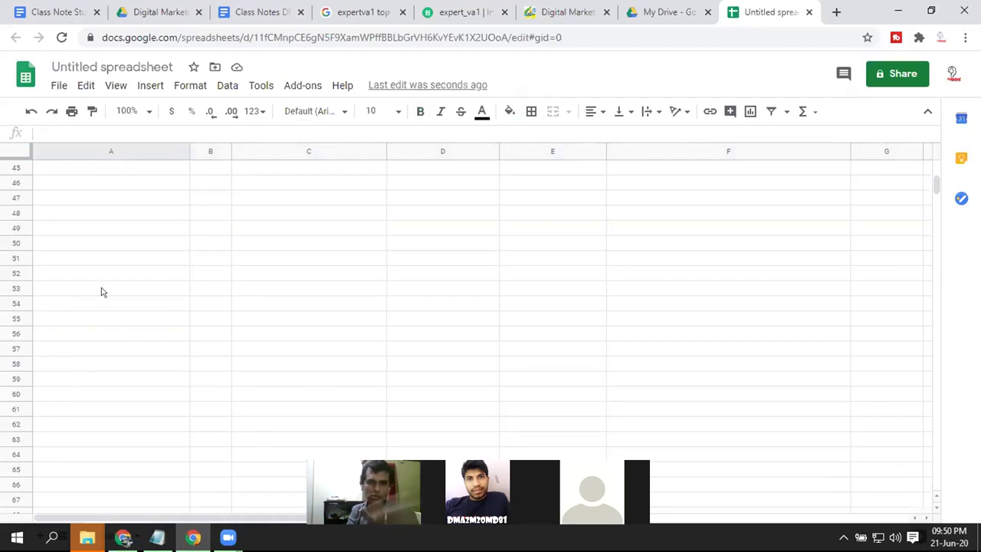
{"action": "scroll", "coordinate": [74, 299], "scroll_direction": "up", "scroll_amount": 2}
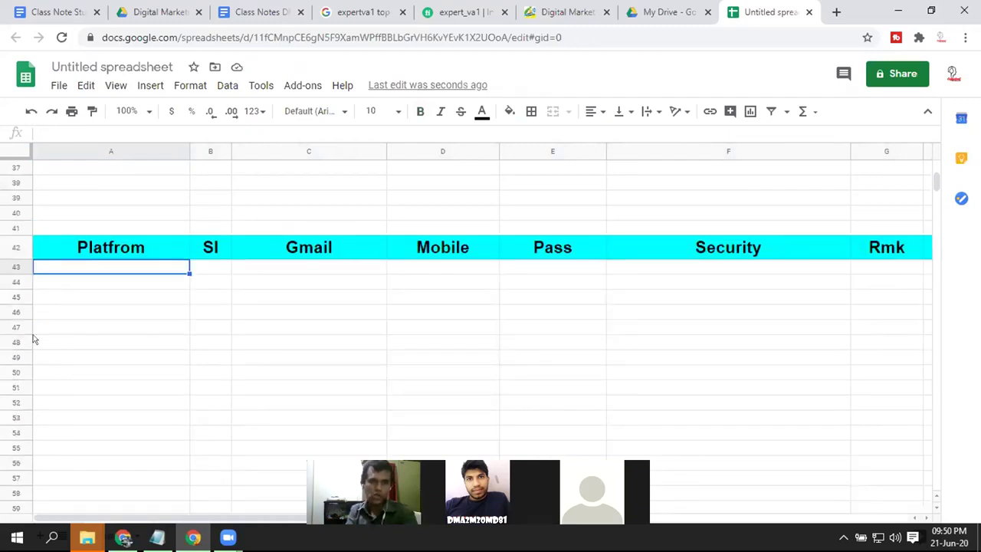
{"action": "scroll", "coordinate": [147, 334], "scroll_direction": "up", "scroll_amount": 2}
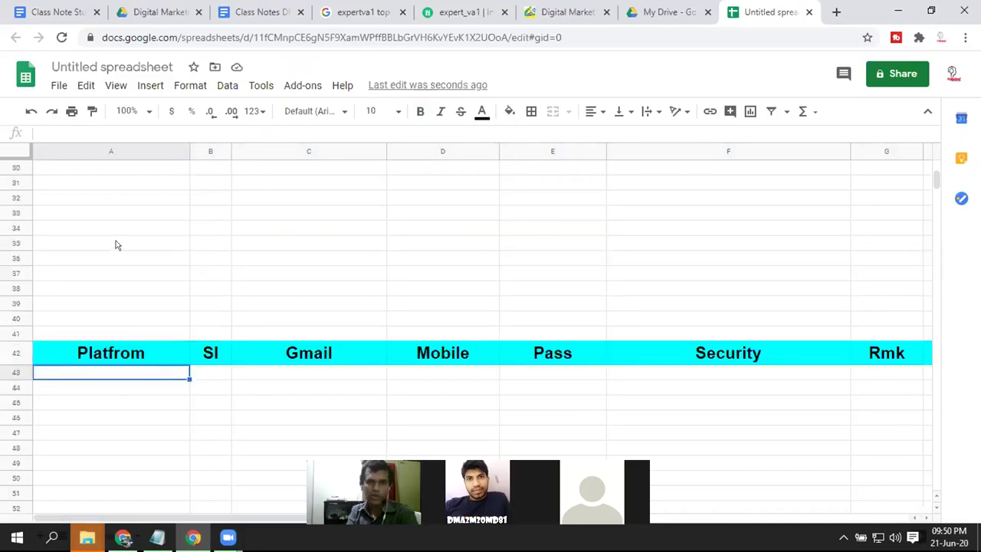
{"action": "scroll", "coordinate": [115, 348], "scroll_direction": "down", "scroll_amount": 2}
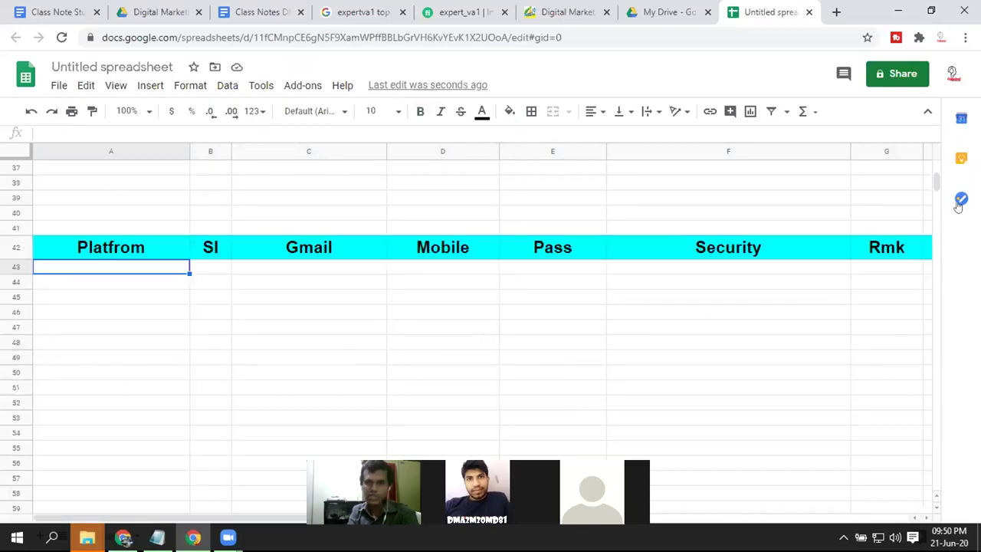
{"action": "left_click_drag", "start_coordinate": [933, 182], "coordinate": [935, 479]}
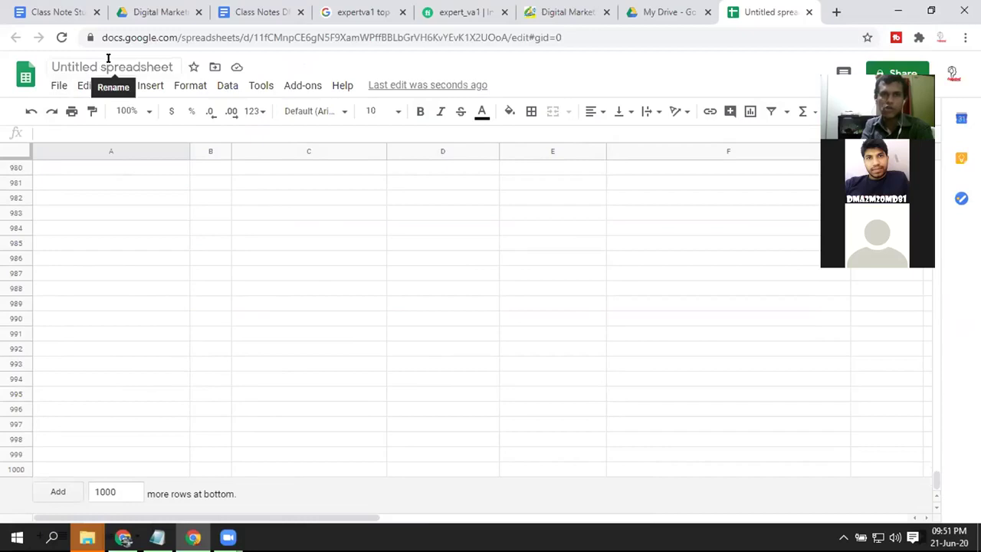
{"action": "scroll", "coordinate": [204, 278], "scroll_direction": "up", "scroll_amount": 5}
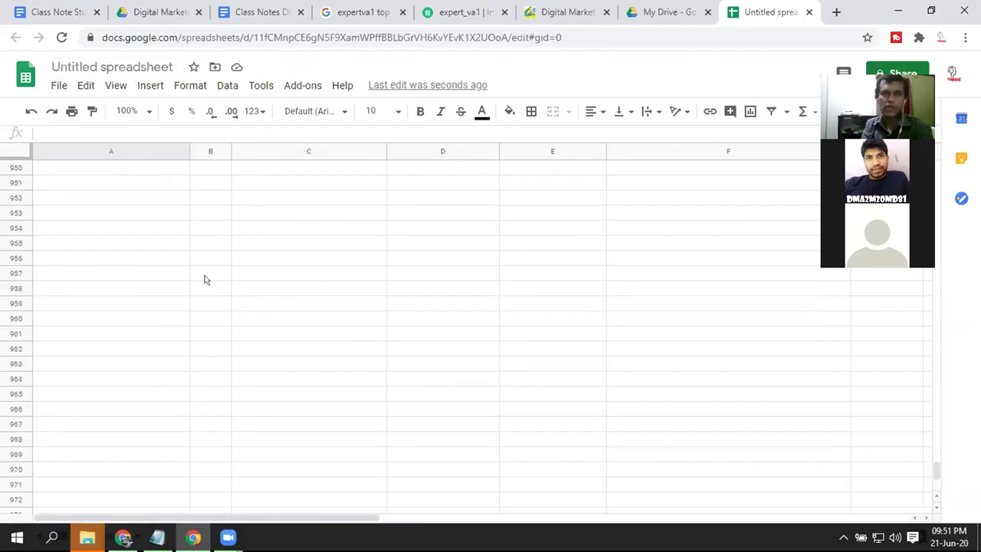
- Rename the spreadsheet to "All Password"
{"action": "left_click", "coordinate": [98, 67]}
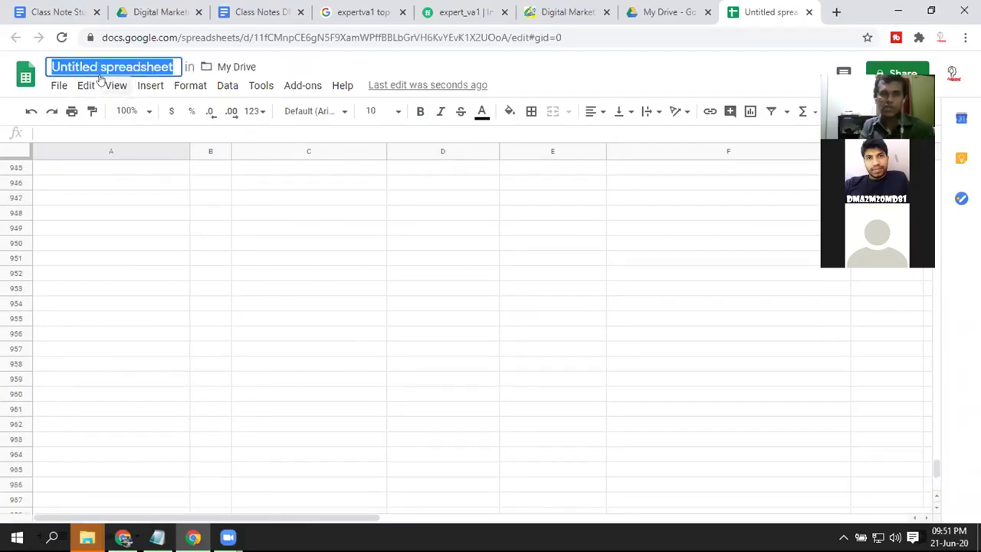
{"action": "type", "text": "All"}
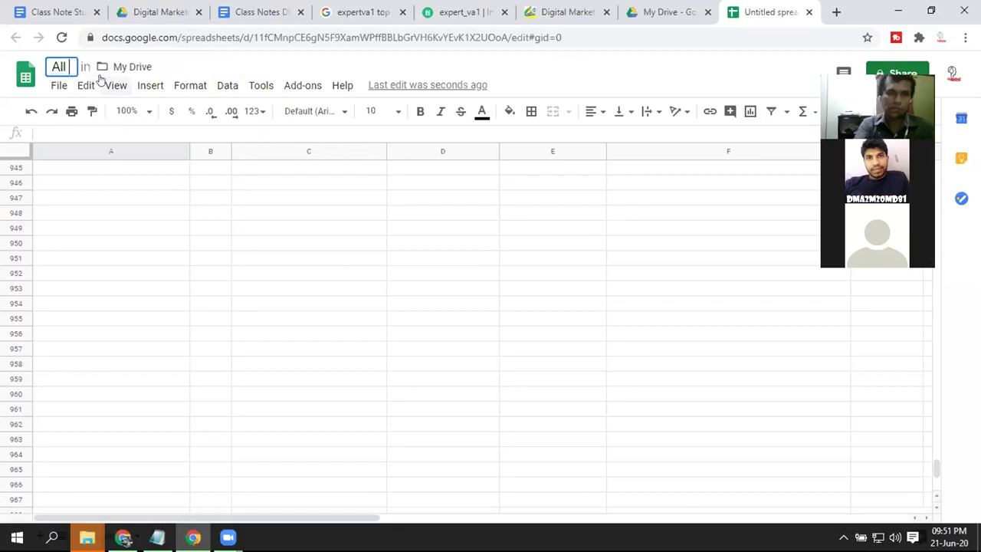
{"action": "type", "text": " Passwoe"}
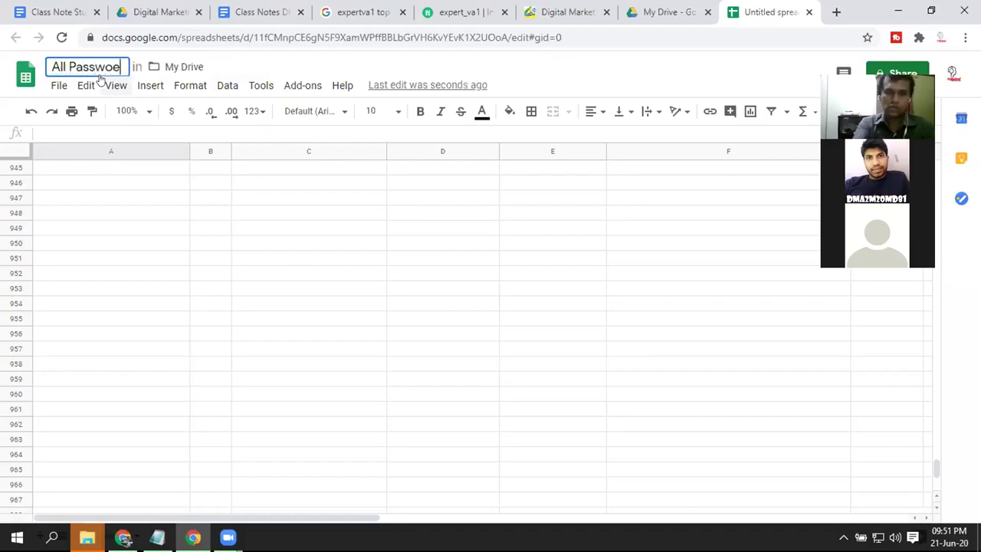
{"action": "key", "text": "BackSpace"}
{"action": "type", "text": "rd"}
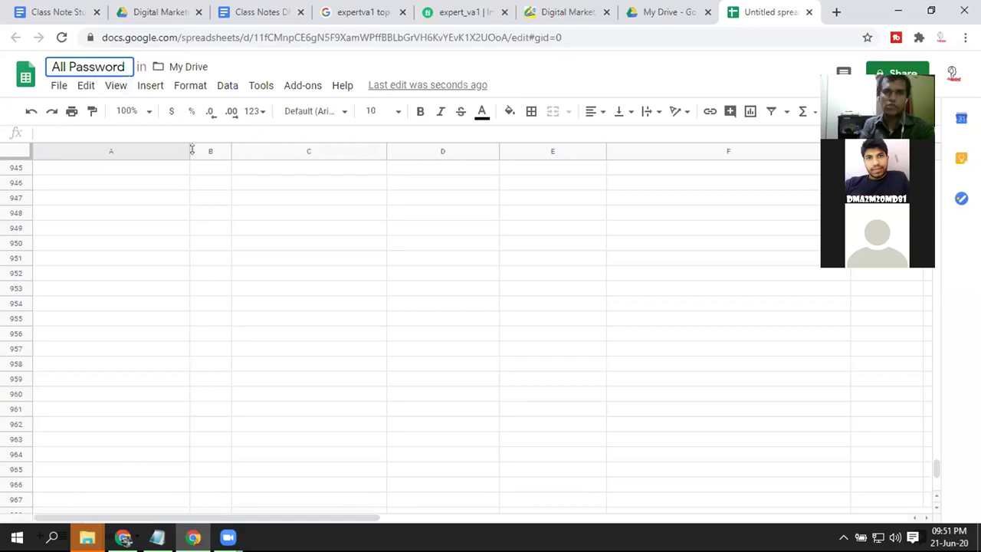
{"action": "left_click", "coordinate": [217, 199]}
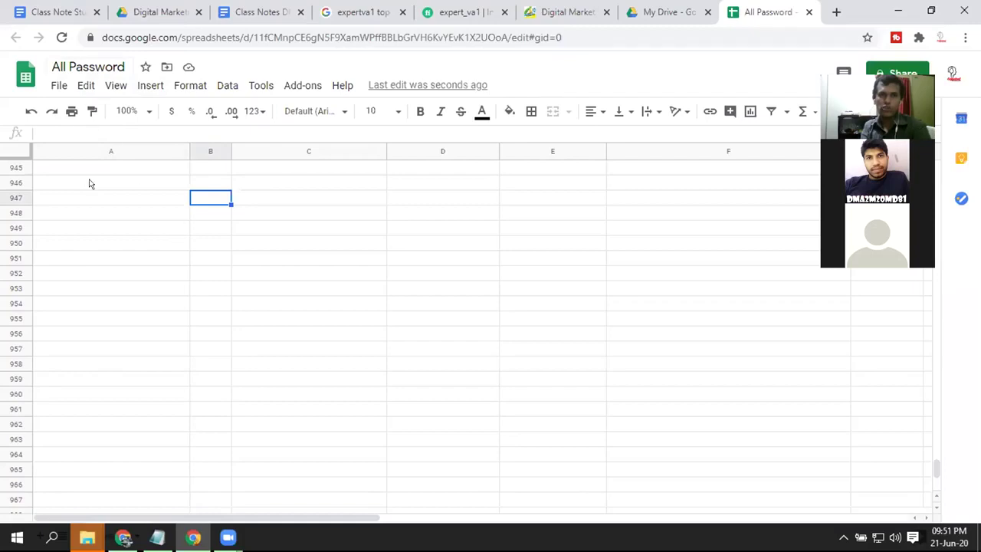
{"action": "left_click", "coordinate": [64, 67]}
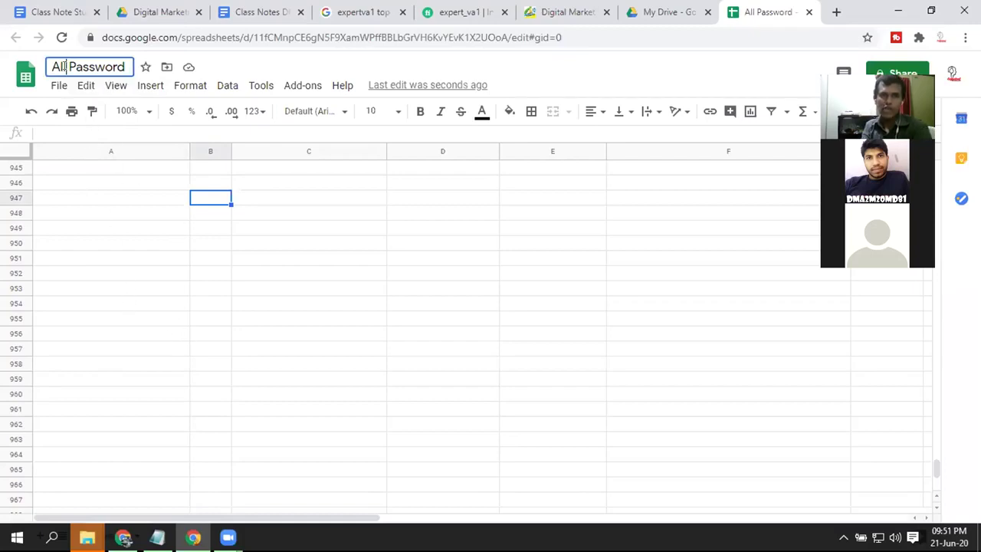
{"action": "triple_click", "coordinate": [111, 66]}
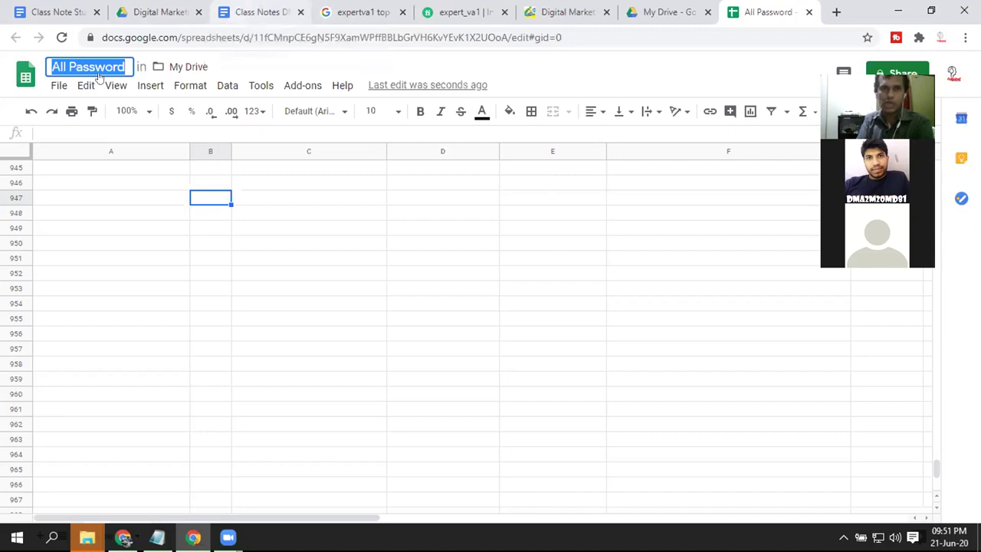
- Search Google for "light shot" in a new tab, and view the Lightshot screenshot tool's website
{"action": "left_click", "coordinate": [251, 16]}
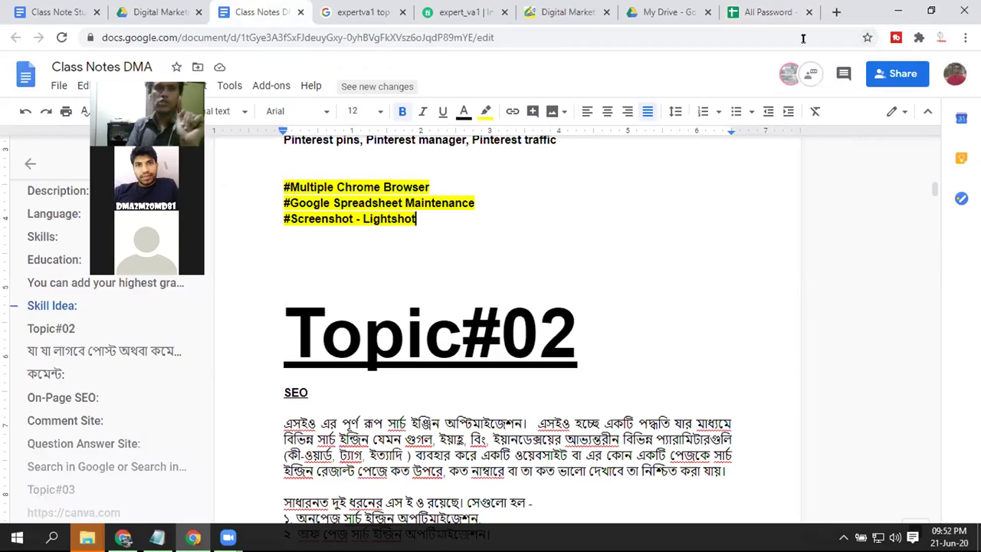
{"action": "left_click", "coordinate": [843, 537]}
{"action": "left_click", "coordinate": [836, 12]}
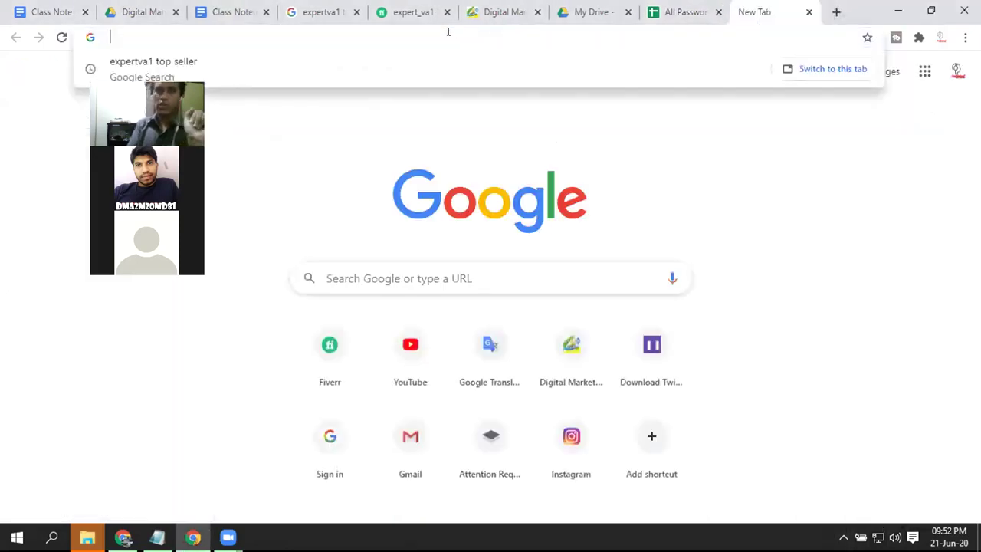
{"action": "type", "text": "ght s"}
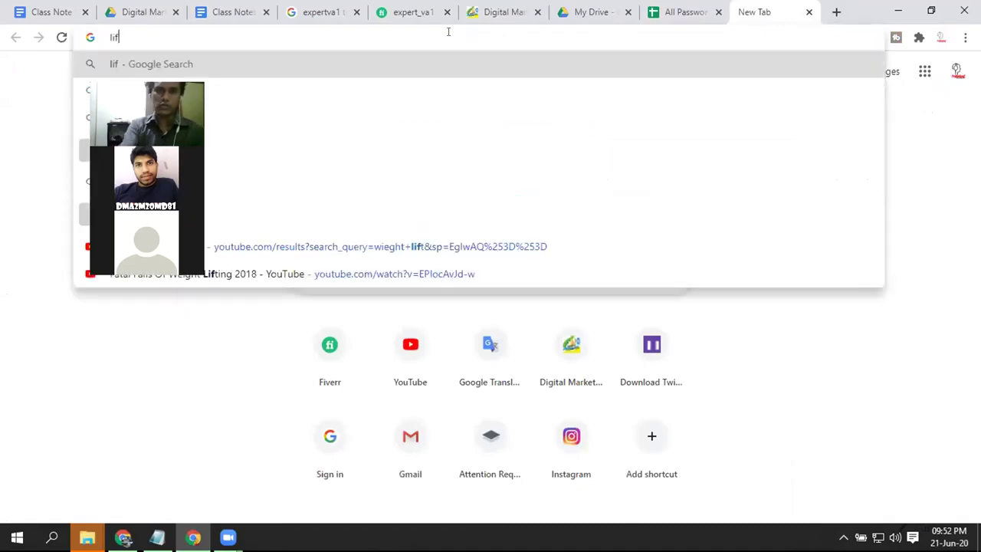
{"action": "type", "text": "g"}
{"action": "key", "text": "BackSpace"}
{"action": "type", "text": "hot"}
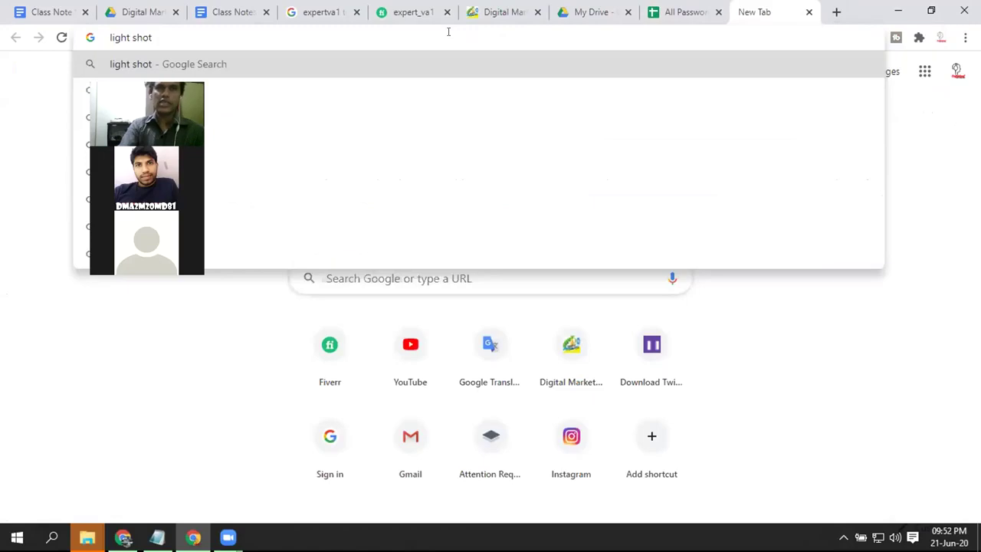
{"action": "key", "text": "Return"}
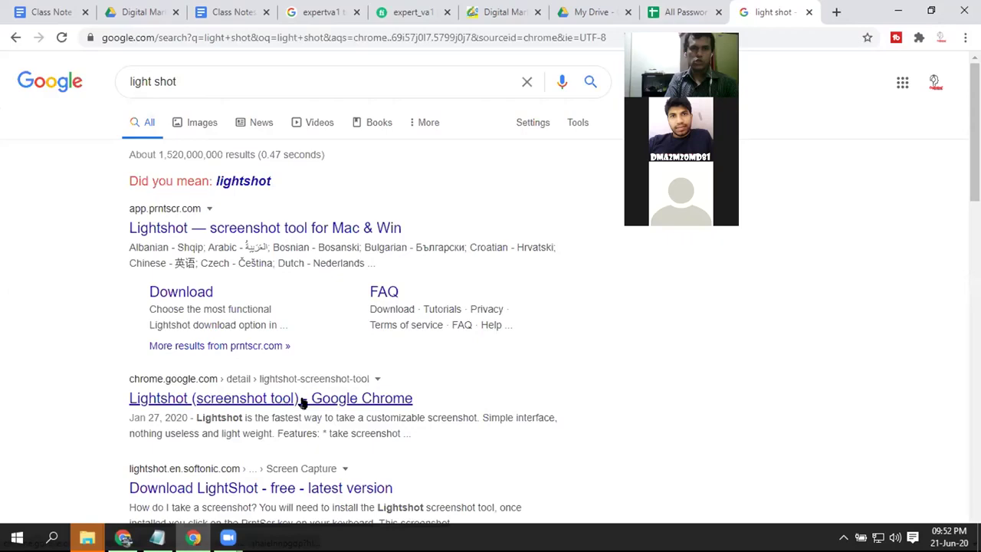
{"action": "left_click", "coordinate": [169, 233]}
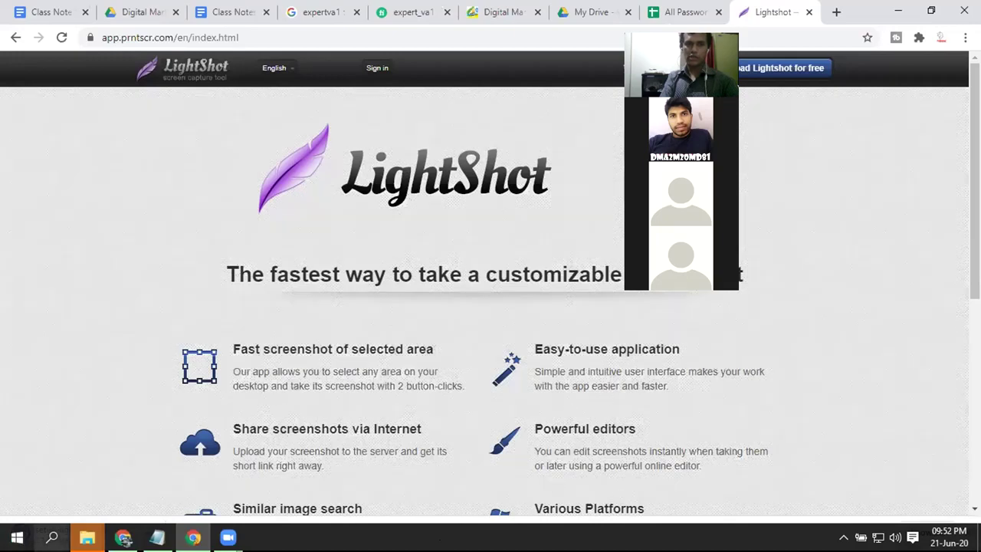
{"action": "left_click", "coordinate": [808, 13]}
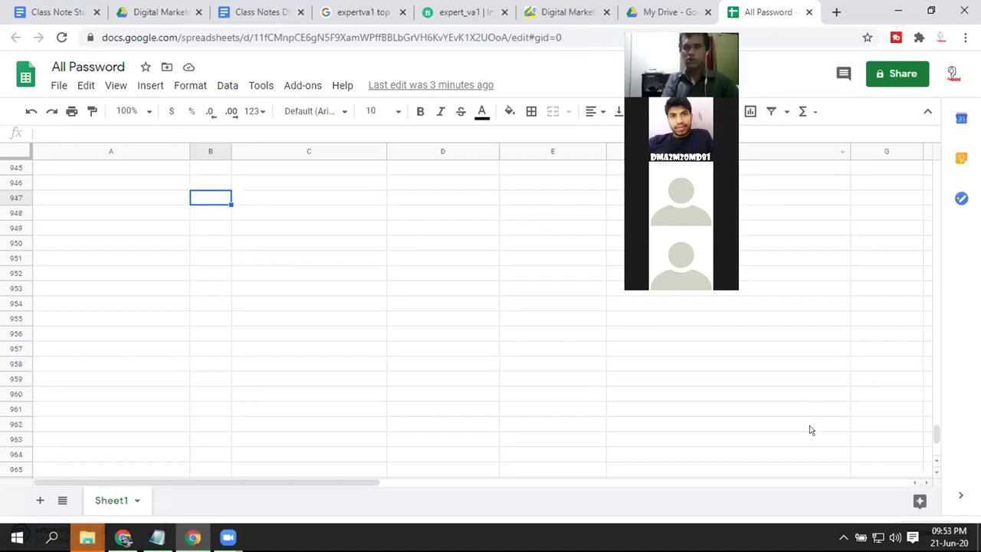
{"action": "left_click", "coordinate": [843, 536]}
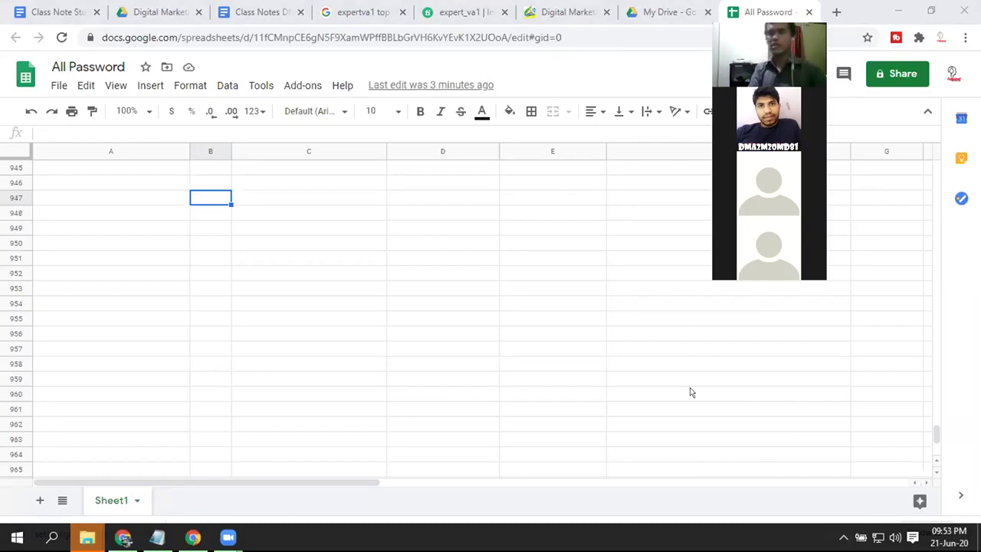
{"action": "left_click", "coordinate": [843, 537]}
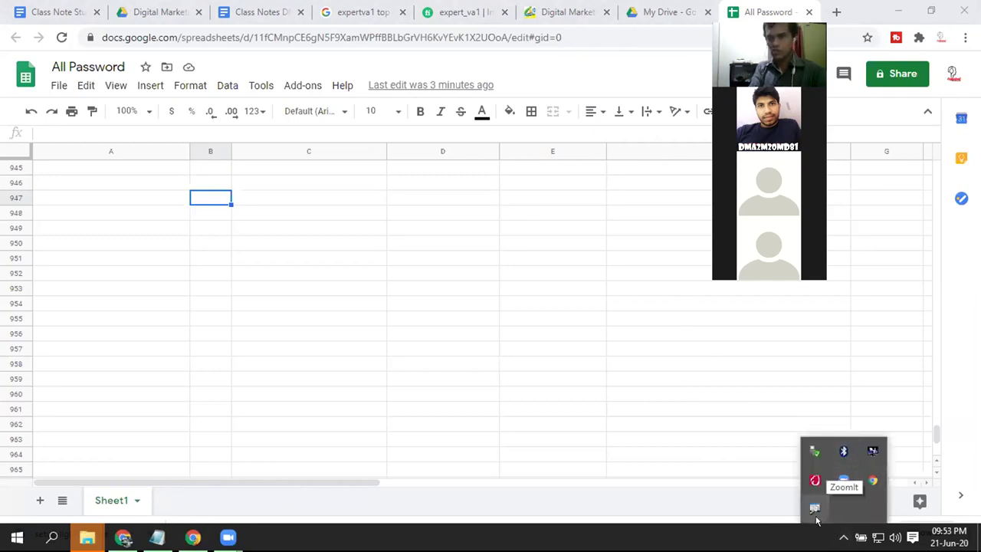
{"action": "left_click", "coordinate": [653, 439]}
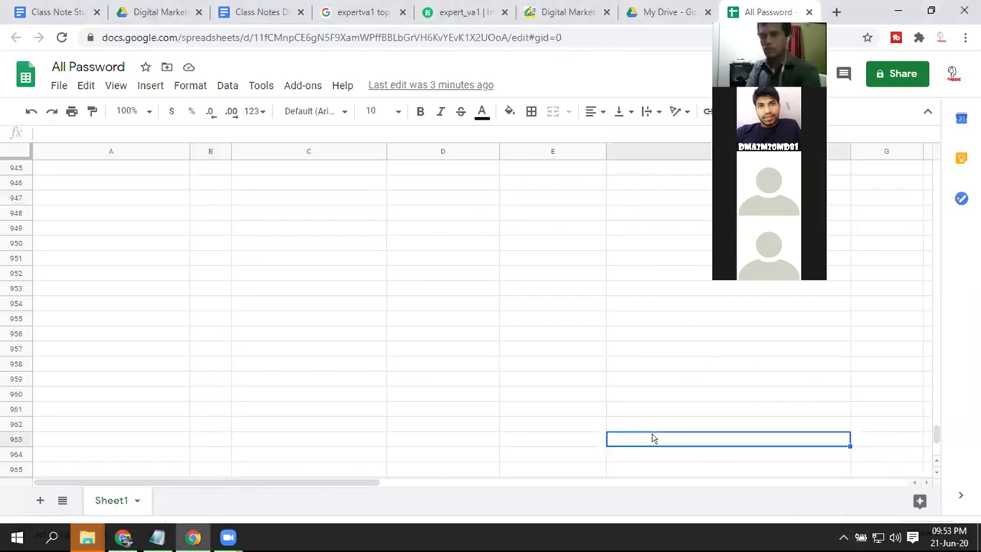
{"action": "key", "text": "alt+shift+t"}
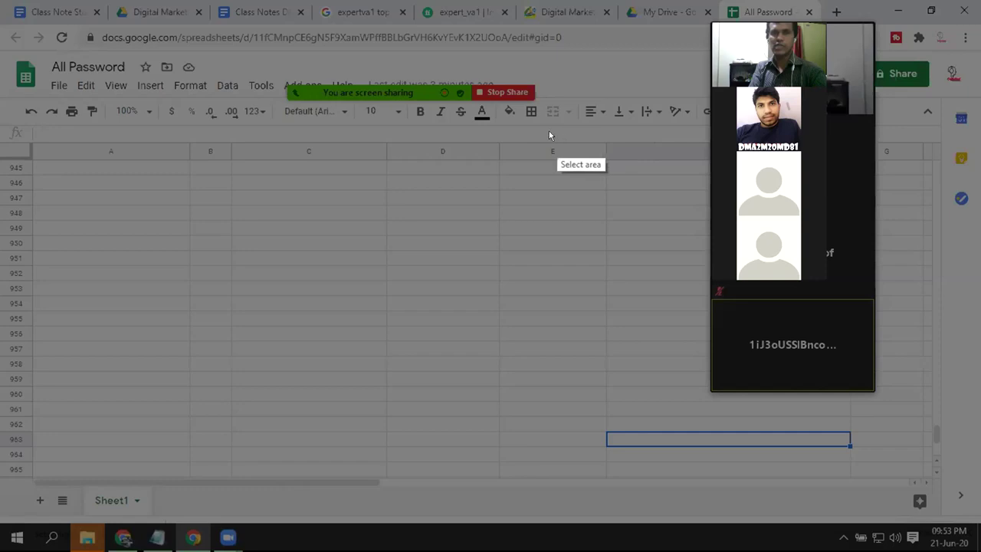
{"action": "mouse_move", "coordinate": [1, 1]}
{"action": "left_mouse_down"}
{"action": "mouse_move", "coordinate": [95, 91]}
{"action": "mouse_move", "coordinate": [980, 551]}
{"action": "left_mouse_up"}
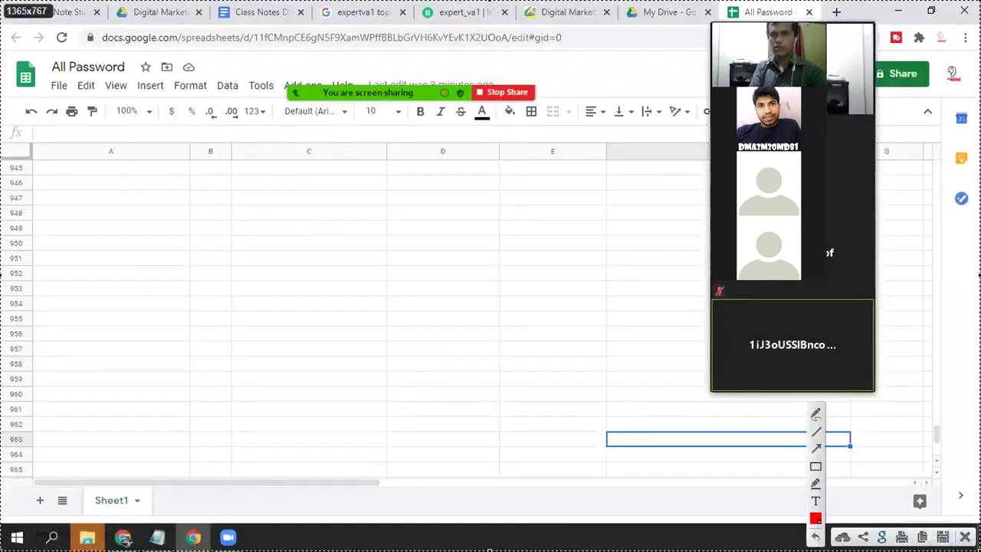
{"action": "left_click", "coordinate": [965, 535]}
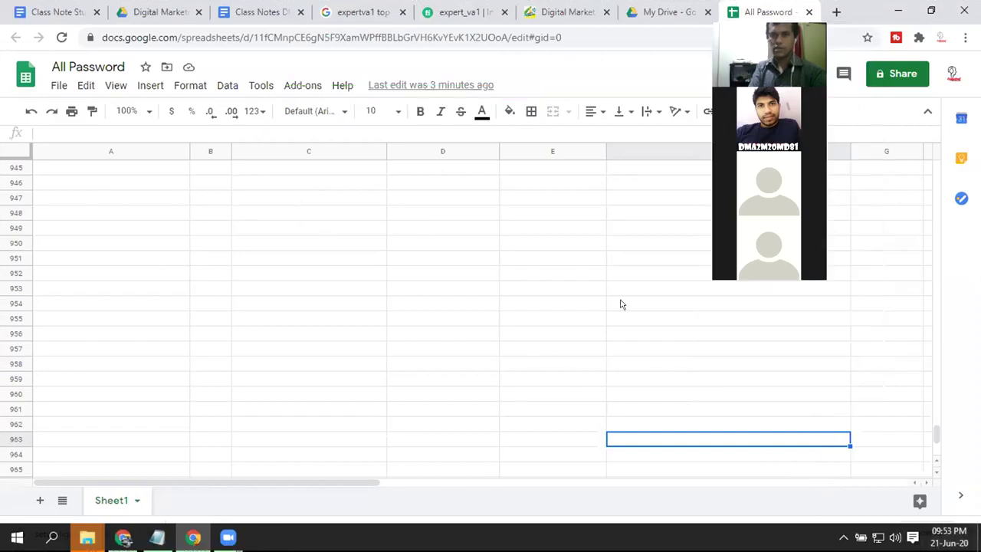
- Start a Lightshot screen capture and adjust its area to about 1365x735, leaving out the browser's tab strip
{"action": "left_click", "coordinate": [844, 536]}
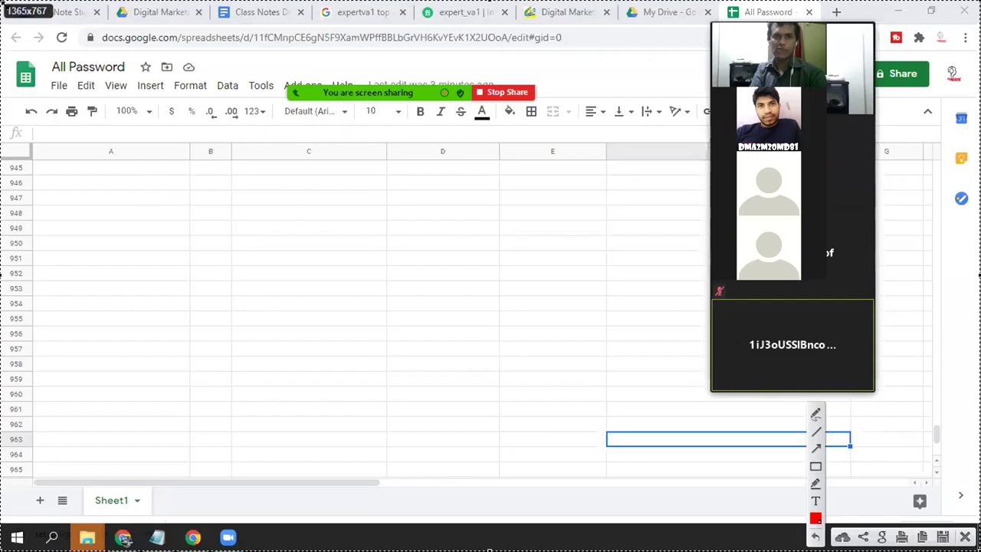
{"action": "left_click_drag", "start_coordinate": [2, 2], "coordinate": [3, 24]}
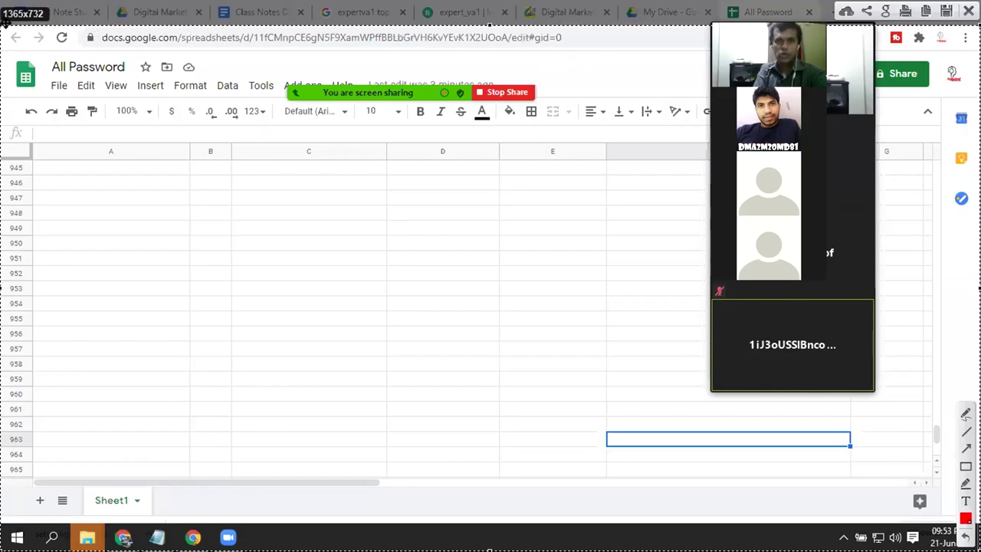
{"action": "mouse_move", "coordinate": [5, 20]}
{"action": "left_mouse_down"}
{"action": "mouse_move", "coordinate": [4, 5]}
{"action": "mouse_move", "coordinate": [4, 23]}
{"action": "left_mouse_up"}
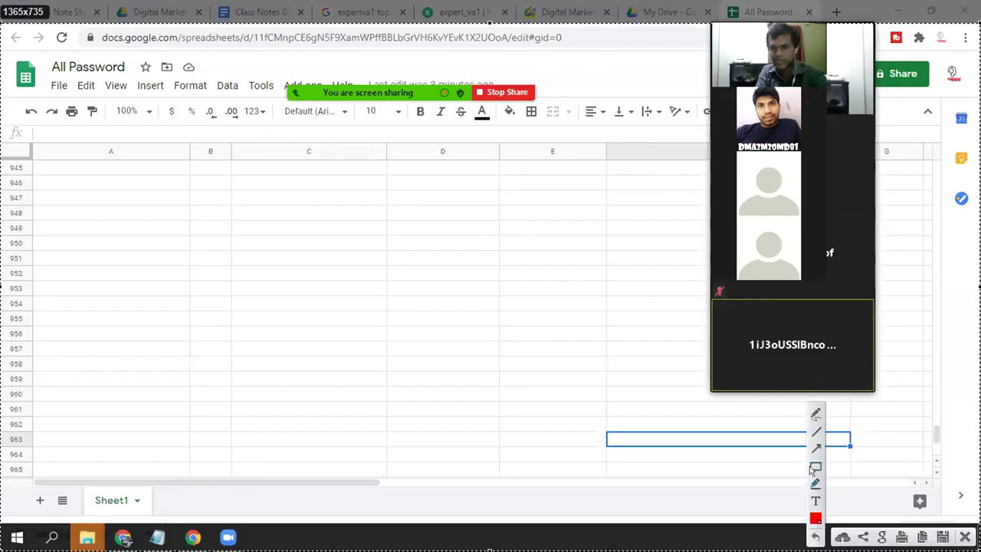
- Draw a large red rectangle over columns A to D of the capture, with a slightly smaller red rectangle inside it
{"action": "mouse_move", "coordinate": [114, 183]}
{"action": "left_mouse_down"}
{"action": "mouse_move", "coordinate": [425, 375]}
{"action": "mouse_move", "coordinate": [481, 424]}
{"action": "left_mouse_up"}
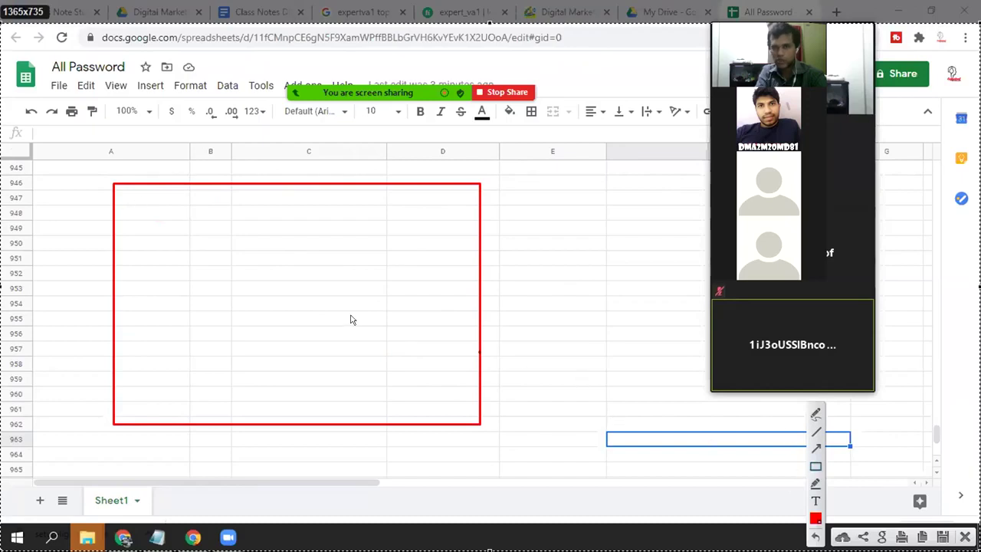
{"action": "mouse_move", "coordinate": [132, 207]}
{"action": "left_mouse_down"}
{"action": "mouse_move", "coordinate": [340, 358]}
{"action": "mouse_move", "coordinate": [469, 412]}
{"action": "mouse_move", "coordinate": [461, 400]}
{"action": "left_mouse_up"}
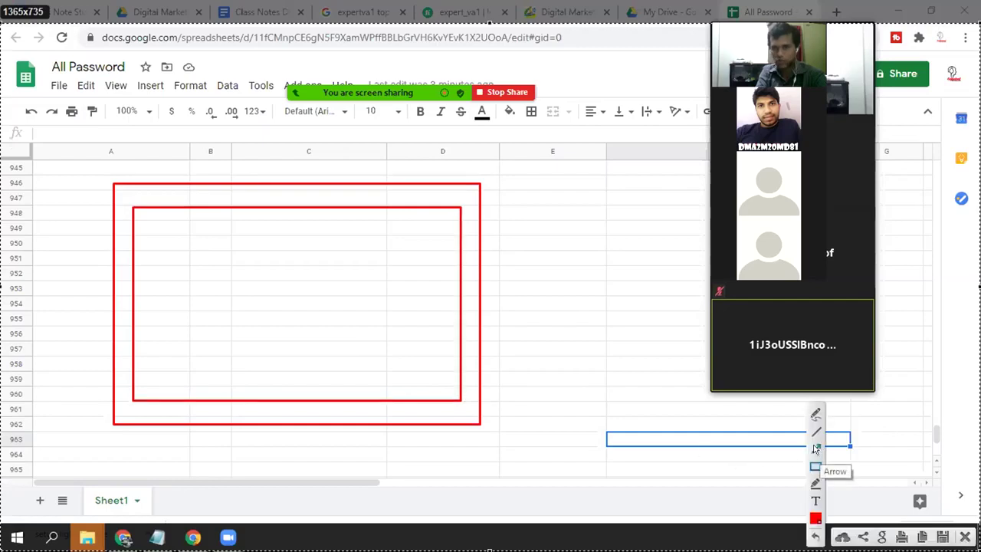
- Add a red arrow pointing into the inner rectangle and a horizontal yellow marker line below the arrowhead
{"action": "left_click", "coordinate": [816, 448]}
{"action": "left_click_drag", "start_coordinate": [645, 184], "coordinate": [312, 245]}
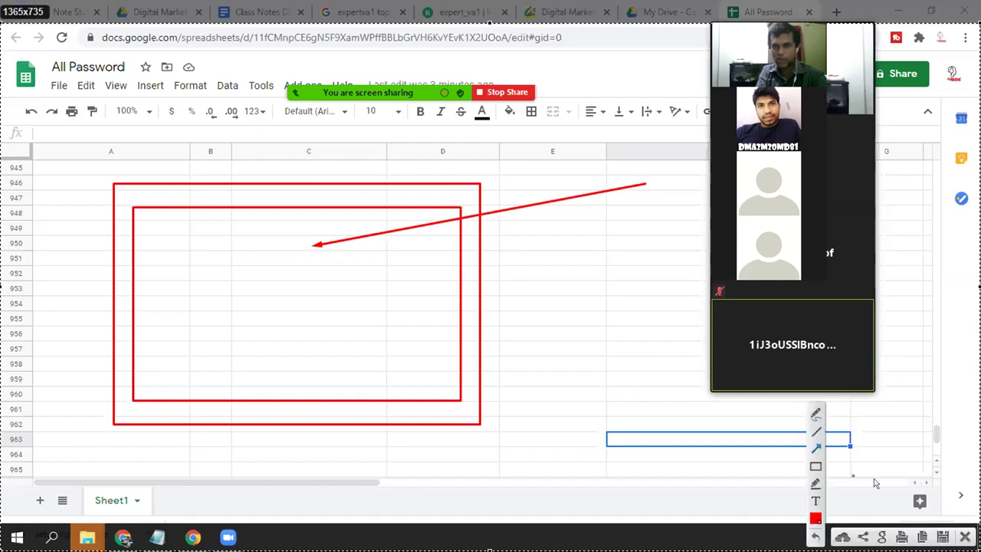
{"action": "left_click", "coordinate": [815, 483]}
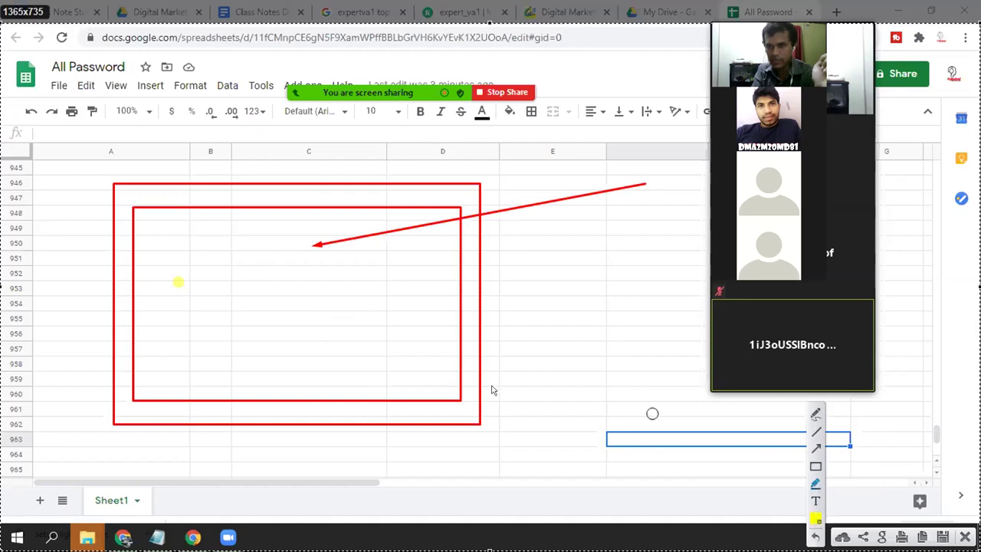
{"action": "left_click_drag", "start_coordinate": [177, 281], "coordinate": [361, 282]}
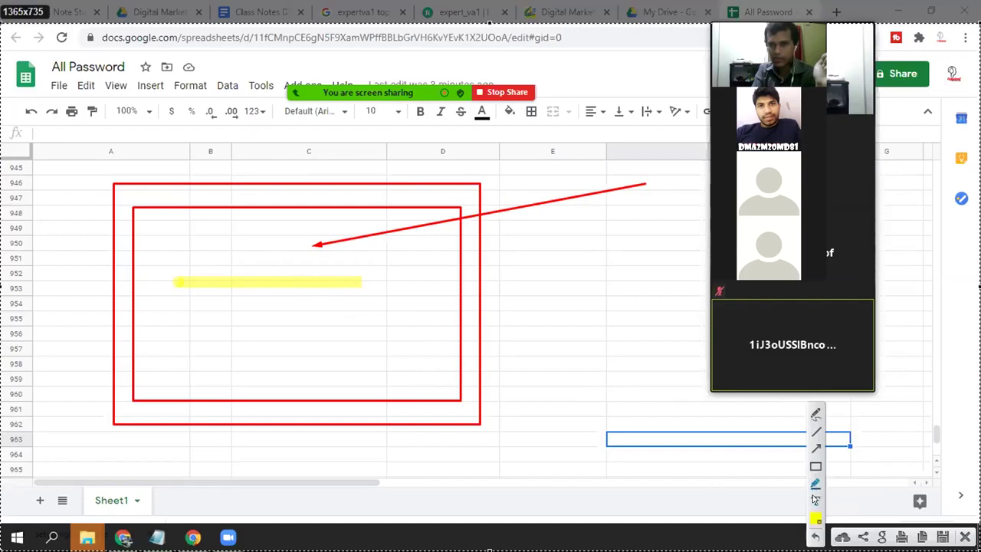
- Choose the Text annotation tool and set its color to bright pink from the basic colors
{"action": "left_click", "coordinate": [815, 518]}
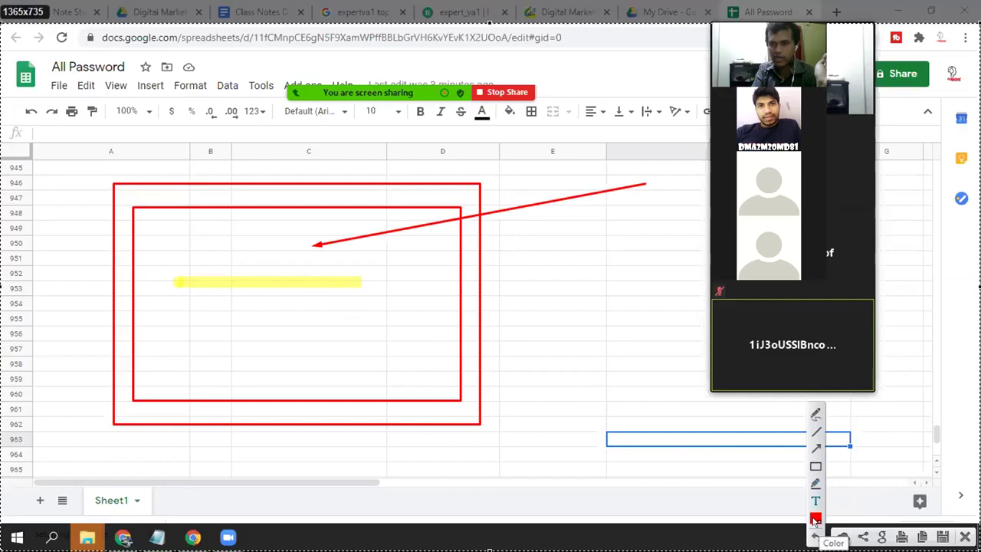
{"action": "left_click", "coordinate": [815, 518]}
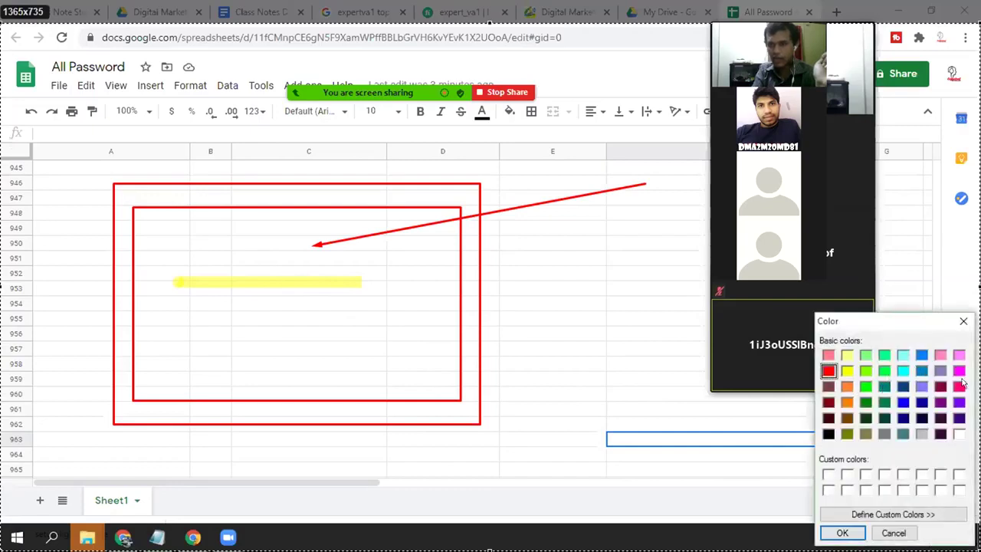
{"action": "left_click", "coordinate": [957, 388]}
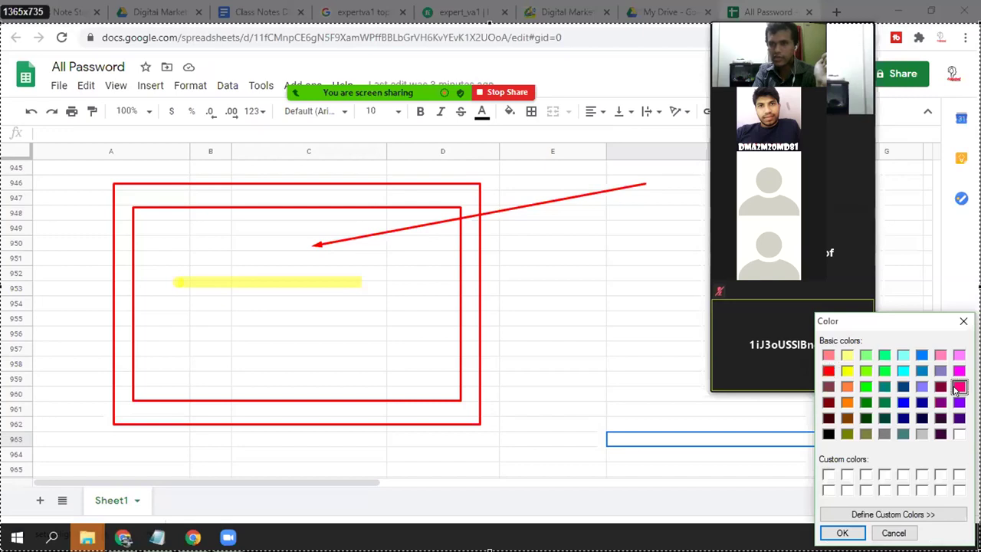
{"action": "left_click", "coordinate": [842, 533]}
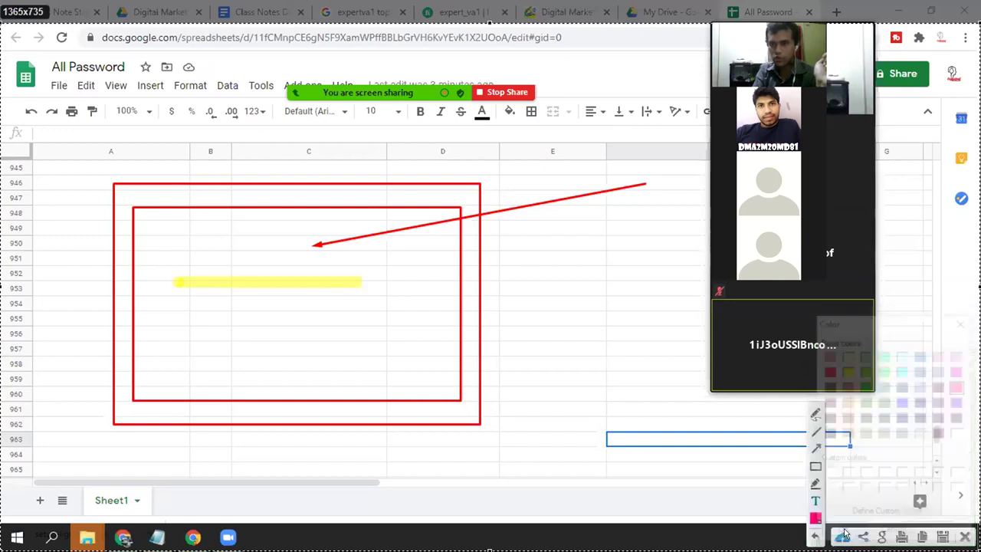
- Add the text "Digital Marketing Agency" below the yellow marker line, inside the inner red rectangle
{"action": "left_click", "coordinate": [179, 321]}
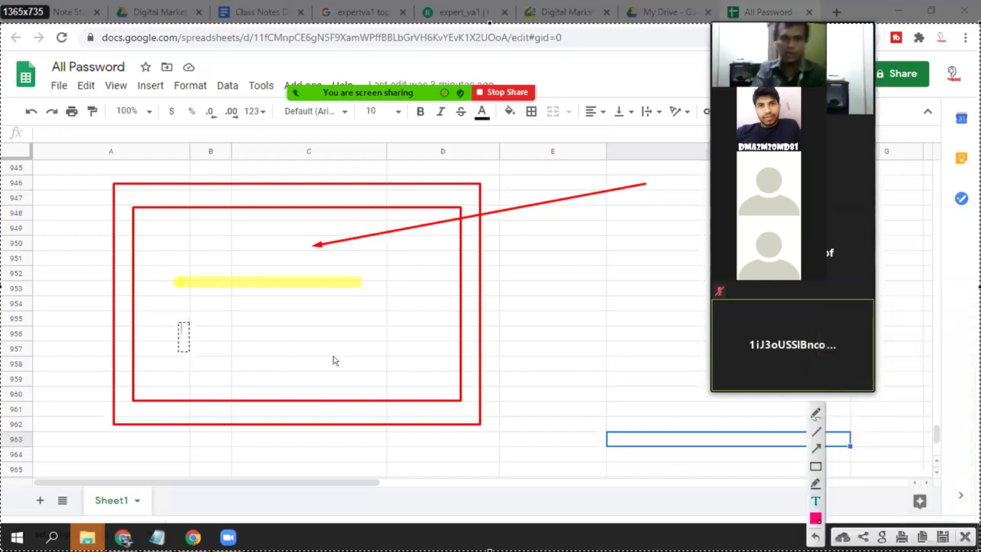
{"action": "type", "text": "D"}
{"action": "type", "text": "d"}
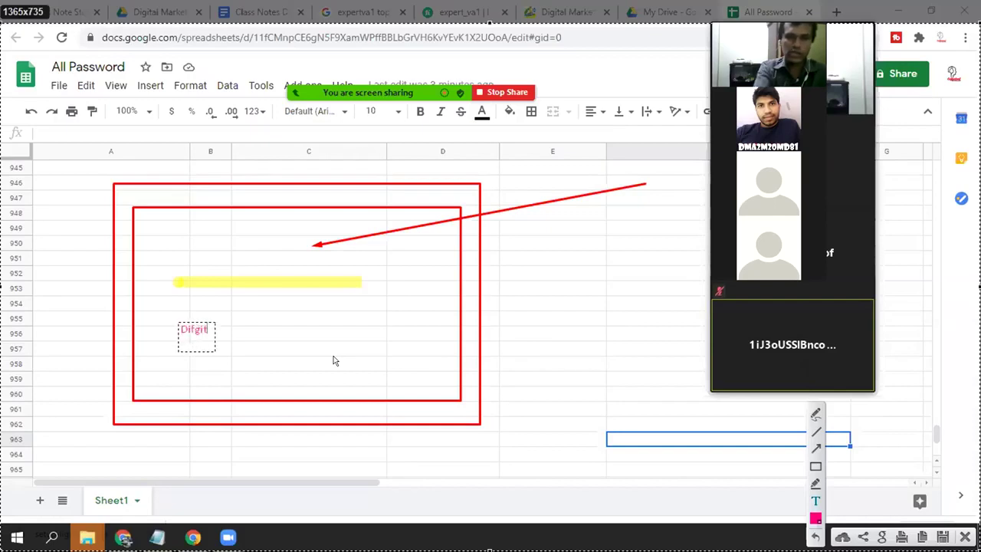
{"action": "key", "text": "BackSpace"}
{"action": "key", "text": "BackSpace"}
{"action": "key", "text": "BackSpace"}
{"action": "type", "text": "gital M"}
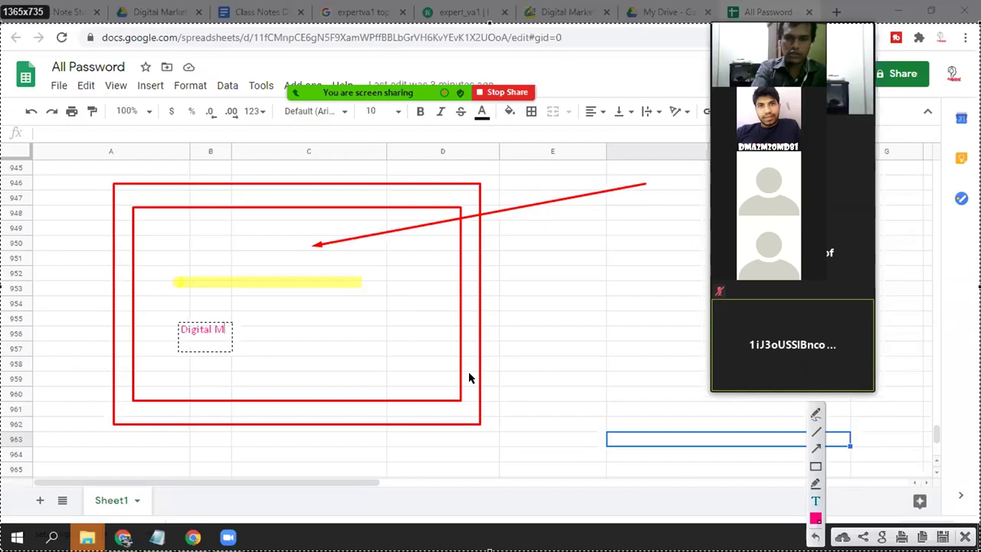
{"action": "type", "text": "arketing"}
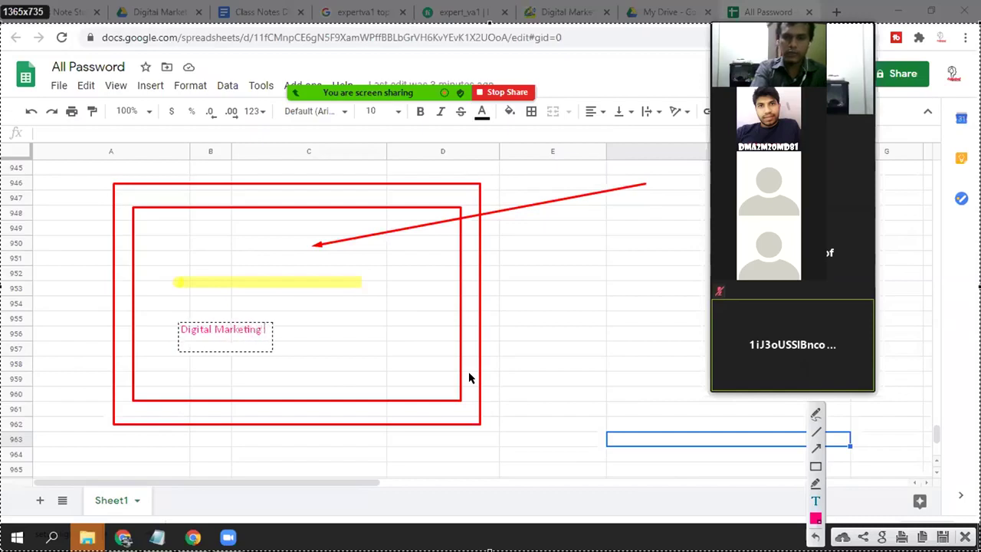
{"action": "type", "text": " Agency"}
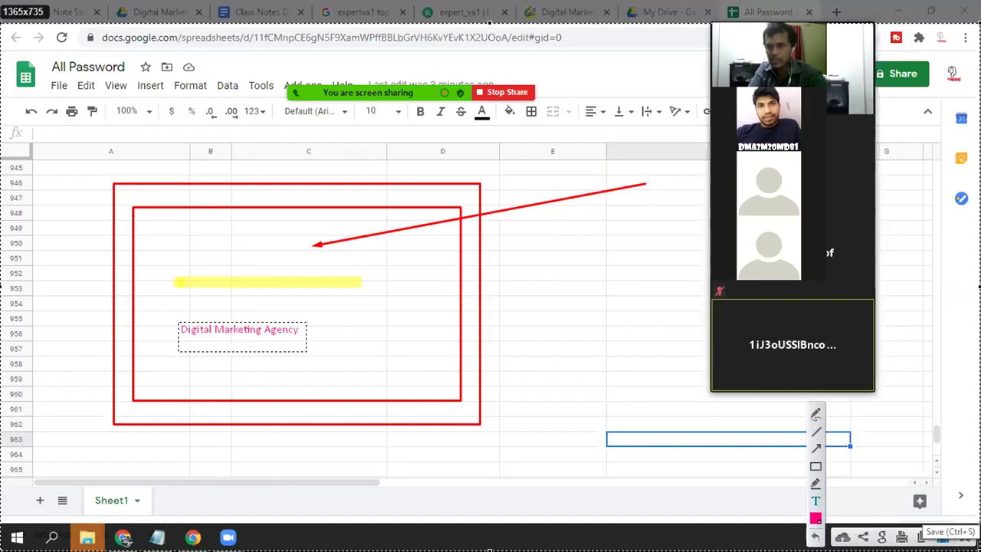
- Open the save dialog for the annotated capture, inspect the Lightshot folder and other save locations, and cancel saving
{"action": "key", "text": "Escape"}
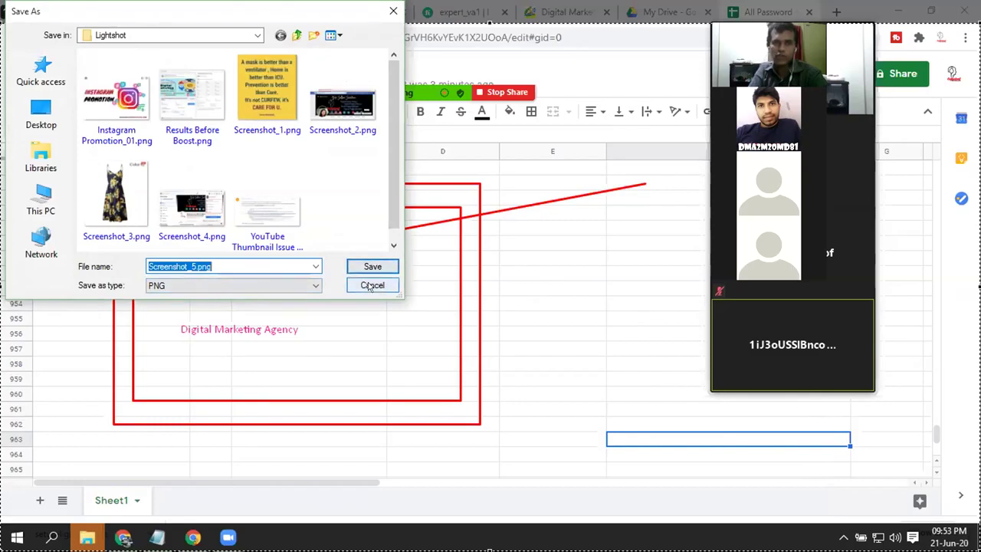
{"action": "left_click", "coordinate": [129, 35]}
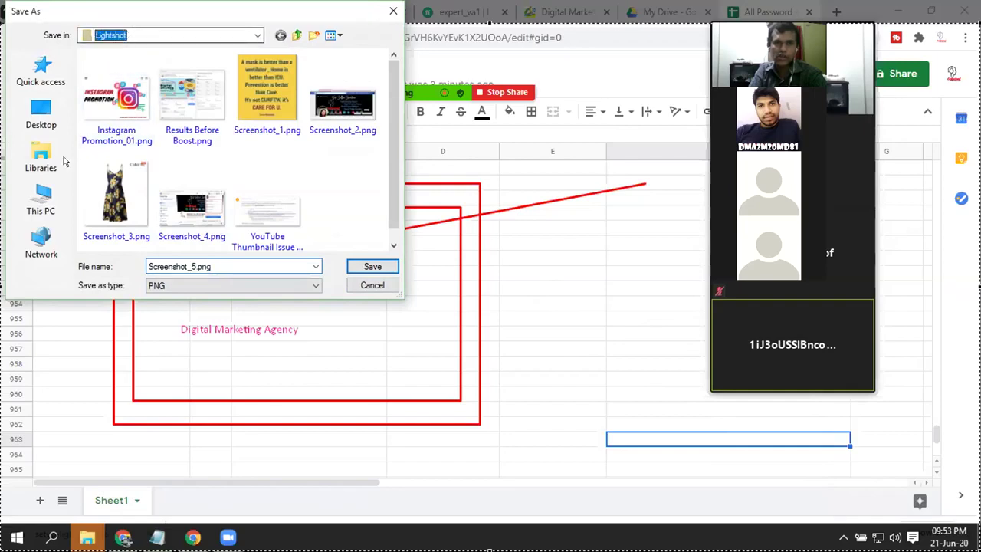
{"action": "left_click", "coordinate": [168, 35]}
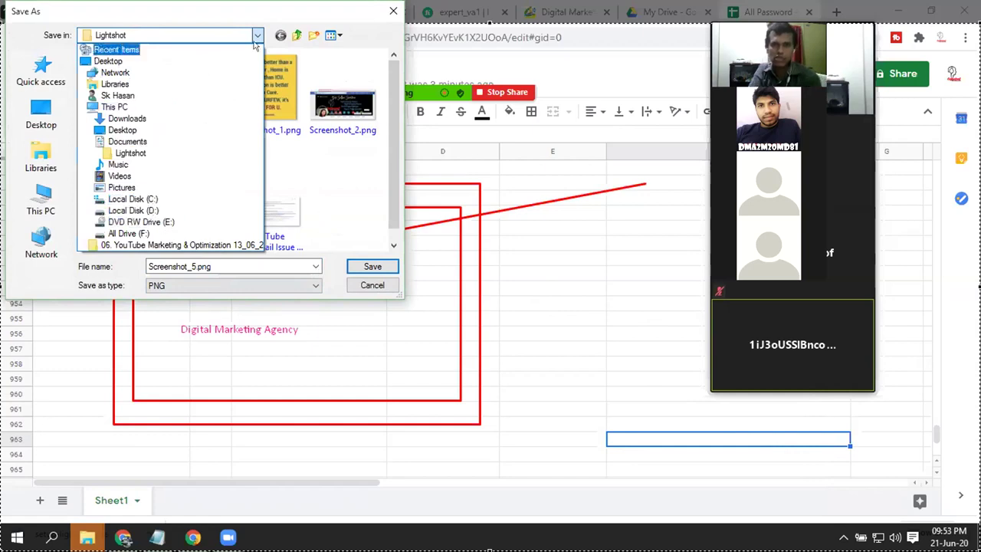
{"action": "left_click", "coordinate": [364, 281]}
{"action": "left_click", "coordinate": [368, 284]}
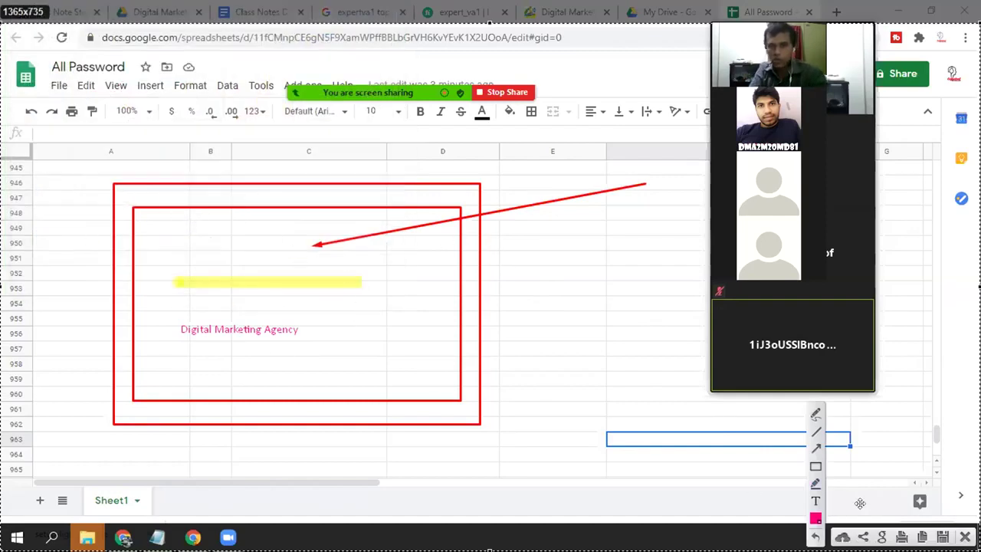
{"action": "key", "text": "ctrl+d"}
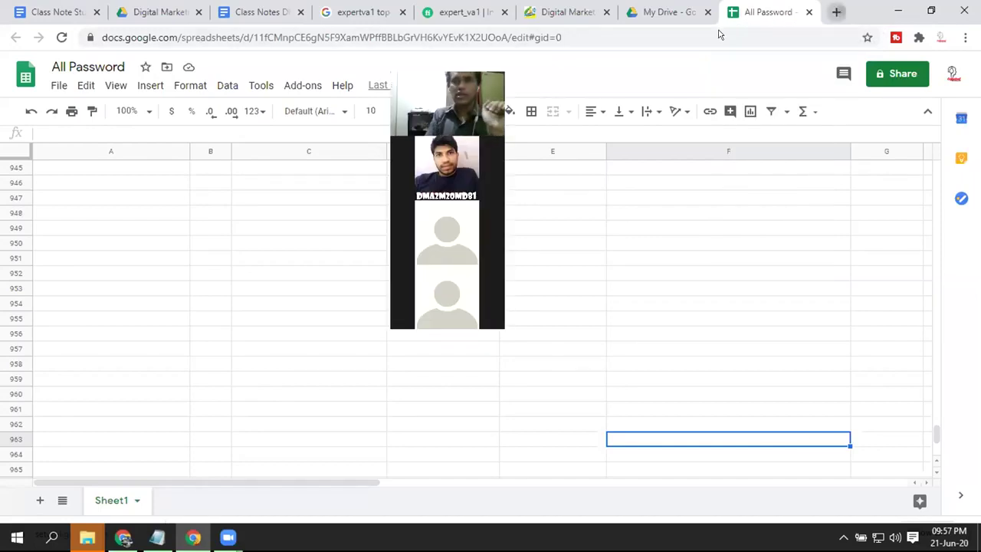
{"action": "key", "text": "ctrl+t"}
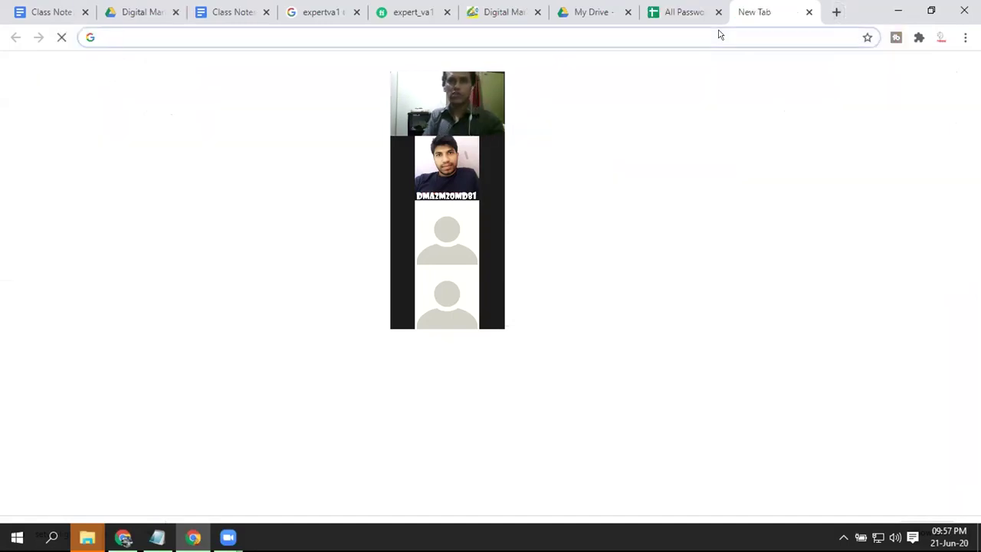
{"action": "right_click", "coordinate": [223, 36]}
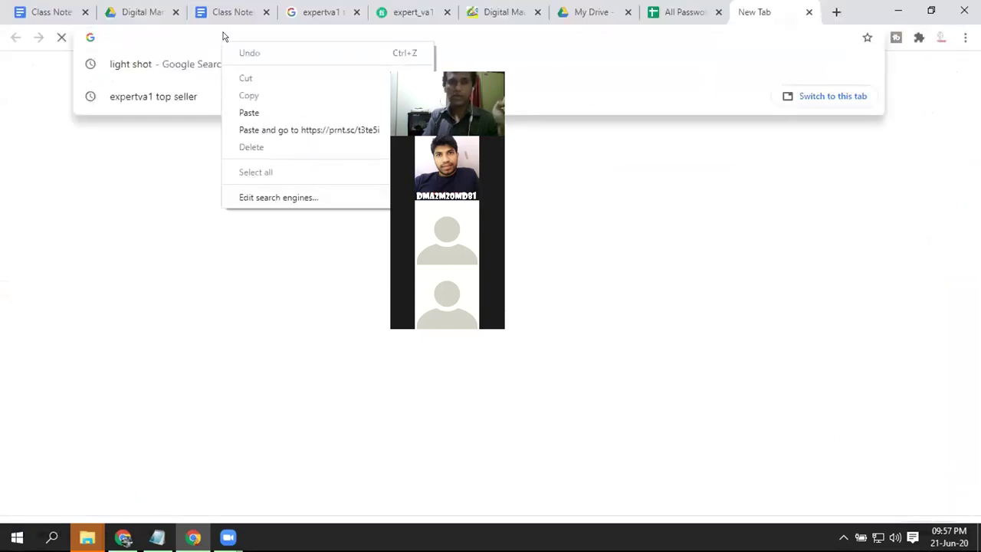
{"action": "left_click", "coordinate": [249, 113]}
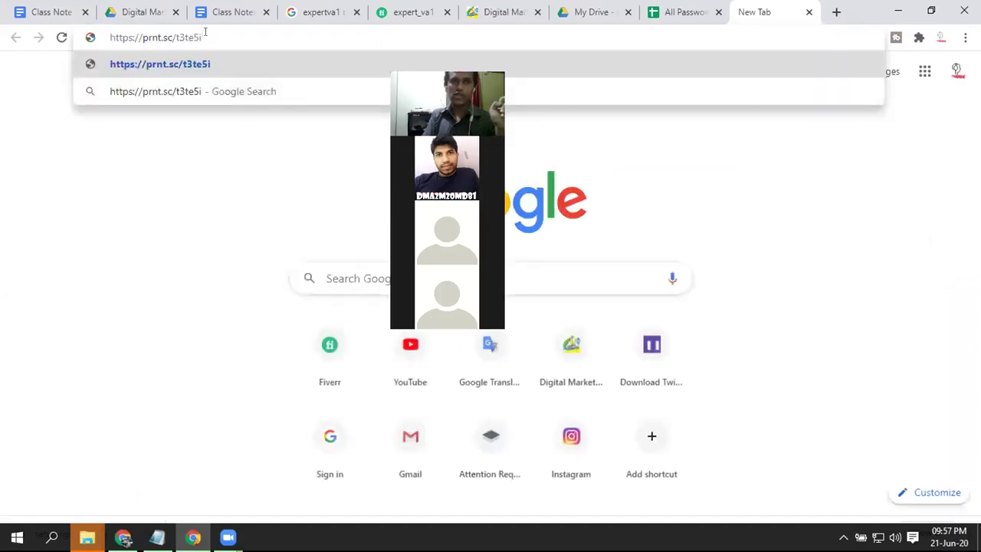
{"action": "key", "text": "Return"}
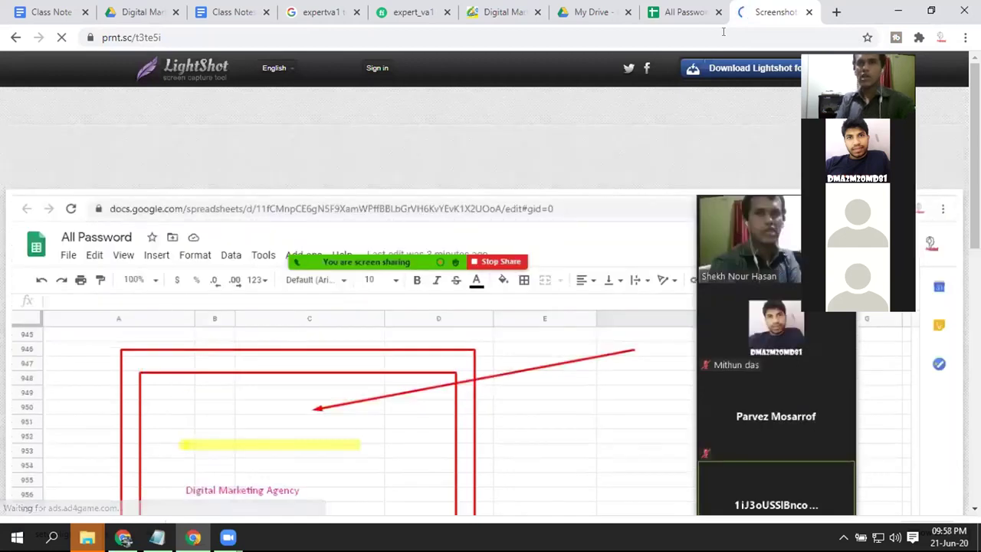
{"action": "left_click", "coordinate": [808, 12]}
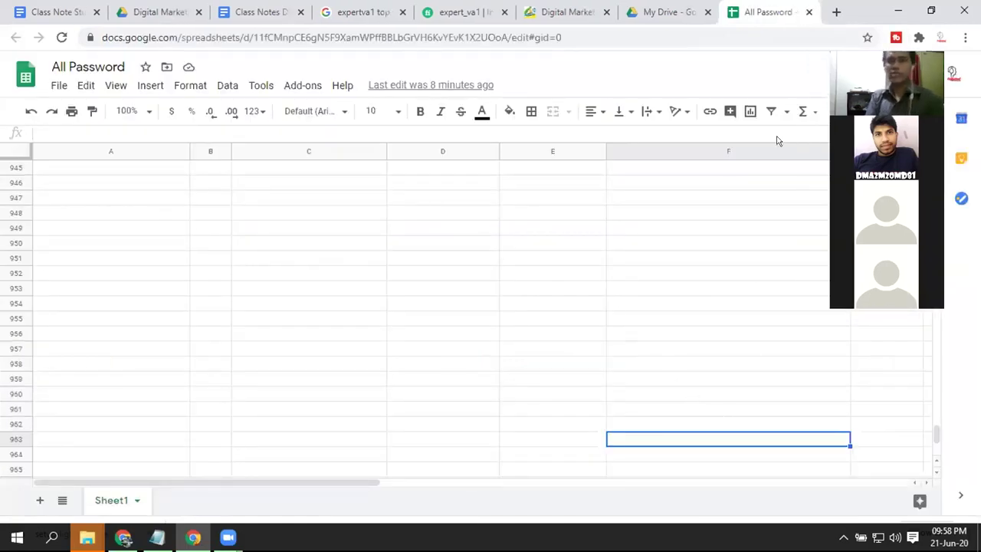
{"action": "left_click", "coordinate": [843, 537]}
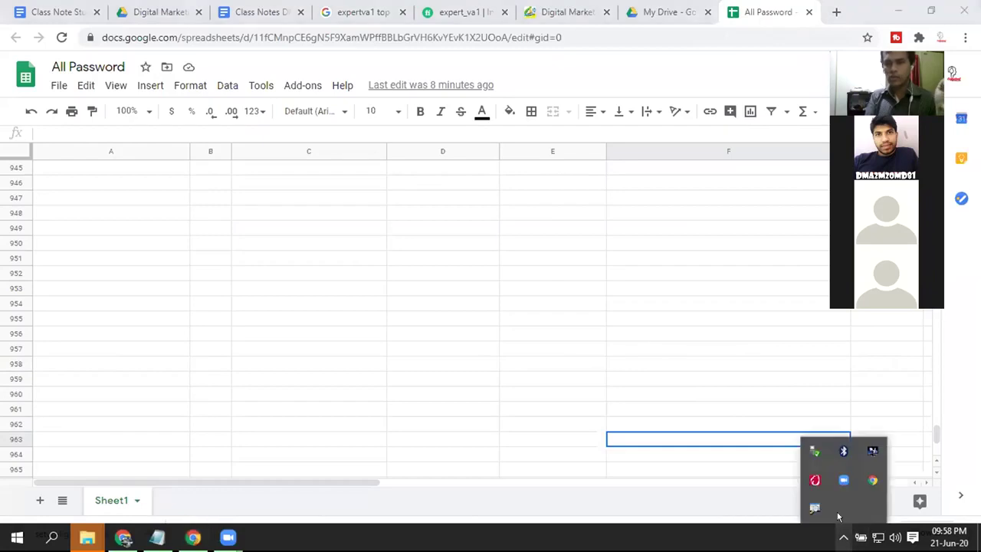
{"action": "left_click", "coordinate": [759, 529]}
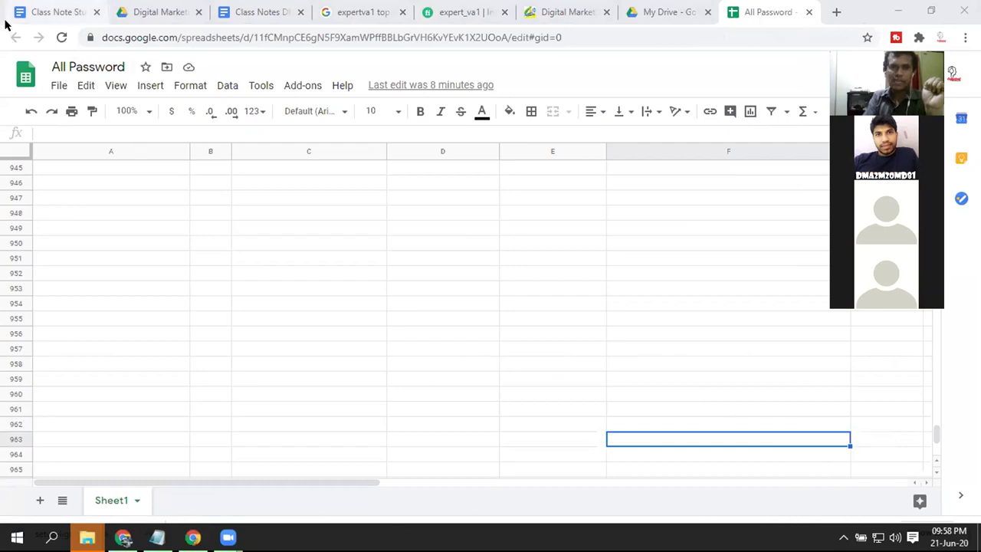
{"action": "left_click", "coordinate": [560, 288]}
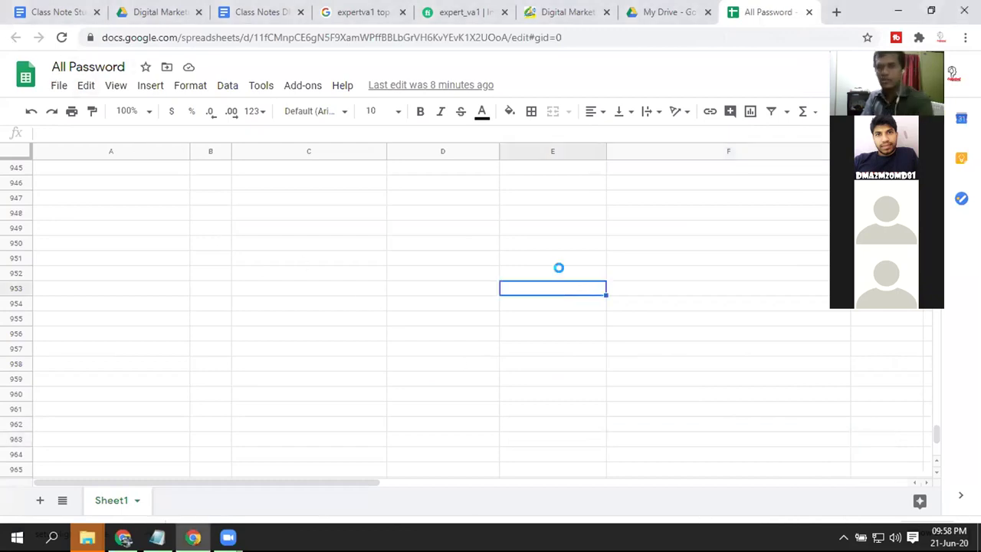
- Start a new Lightshot capture below the browser's tab strip and shorten its area from below to about 1365x568
{"action": "mouse_move", "coordinate": [5, 20]}
{"action": "left_mouse_down"}
{"action": "mouse_move", "coordinate": [5, 90]}
{"action": "mouse_move", "coordinate": [5, 20]}
{"action": "left_mouse_up"}
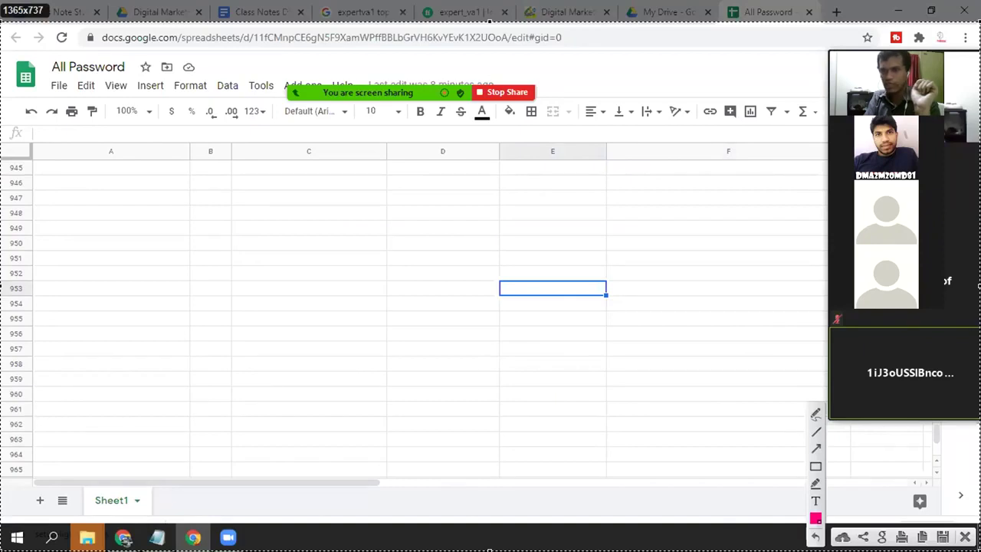
{"action": "left_click_drag", "start_coordinate": [489, 550], "coordinate": [489, 523]}
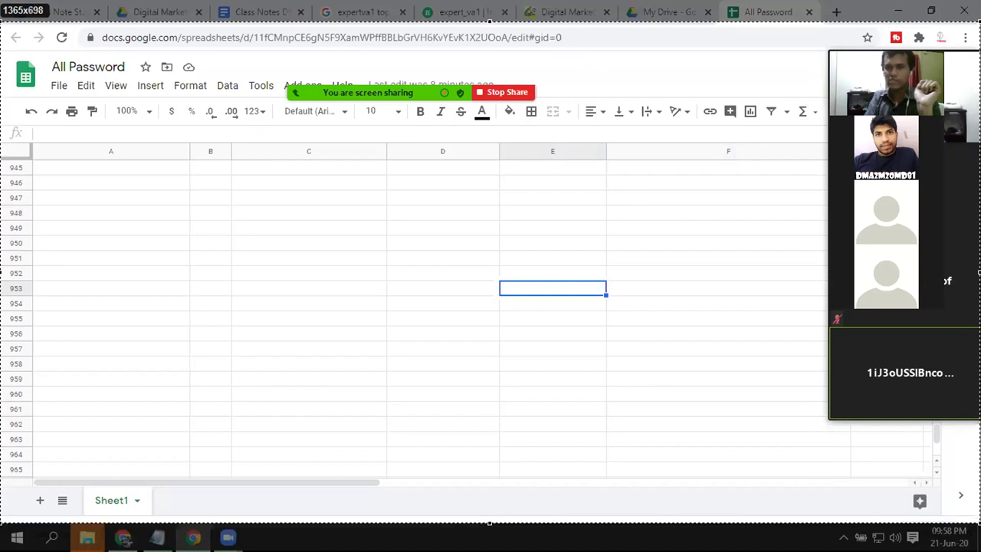
{"action": "mouse_move", "coordinate": [489, 523]}
{"action": "left_mouse_down"}
{"action": "mouse_move", "coordinate": [488, 551]}
{"action": "mouse_move", "coordinate": [489, 429]}
{"action": "left_mouse_up"}
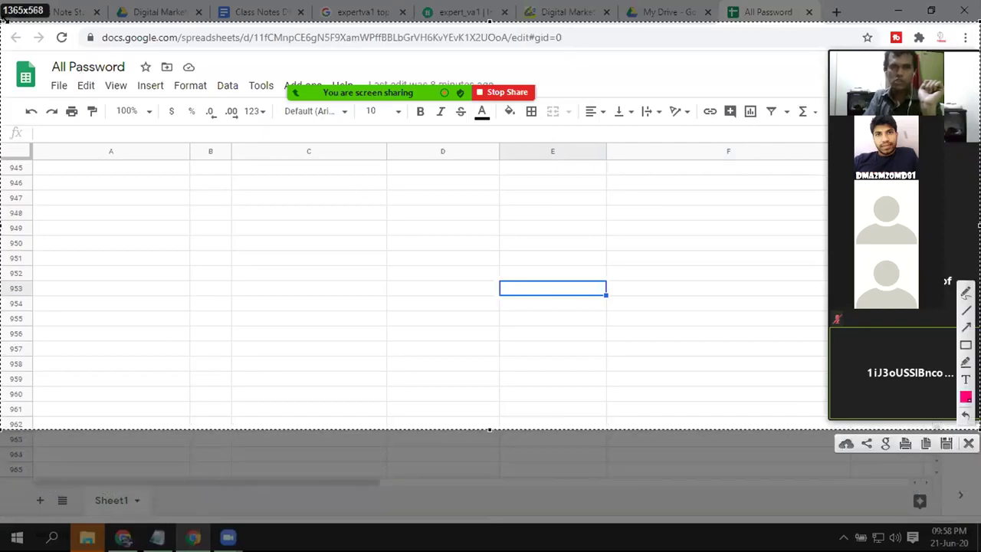
- Shrink and reshape the capture area into a narrow vertical strip of about 208x619 over the meeting video panel
{"action": "mouse_move", "coordinate": [7, 39]}
{"action": "left_mouse_down"}
{"action": "mouse_move", "coordinate": [97, 179]}
{"action": "mouse_move", "coordinate": [125, 190]}
{"action": "mouse_move", "coordinate": [139, 215]}
{"action": "left_mouse_up"}
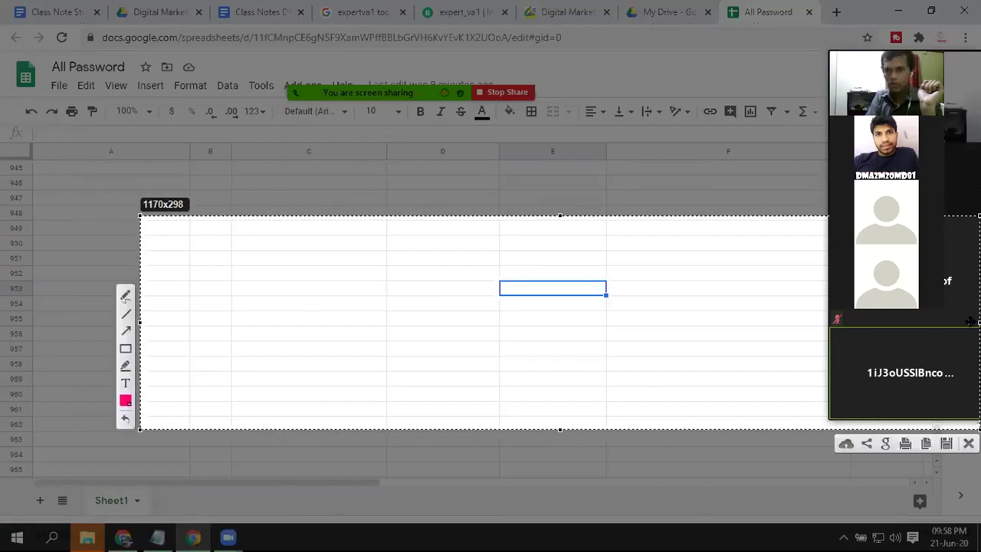
{"action": "mouse_move", "coordinate": [275, 300]}
{"action": "left_mouse_down"}
{"action": "mouse_move", "coordinate": [425, 237]}
{"action": "mouse_move", "coordinate": [721, 137]}
{"action": "mouse_move", "coordinate": [148, 122]}
{"action": "mouse_move", "coordinate": [97, 136]}
{"action": "left_mouse_up"}
{"action": "left_click_drag", "start_coordinate": [852, 249], "coordinate": [186, 482]}
{"action": "mouse_move", "coordinate": [127, 407]}
{"action": "left_mouse_down"}
{"action": "mouse_move", "coordinate": [802, 331]}
{"action": "mouse_move", "coordinate": [929, 351]}
{"action": "mouse_move", "coordinate": [917, 339]}
{"action": "left_mouse_up"}
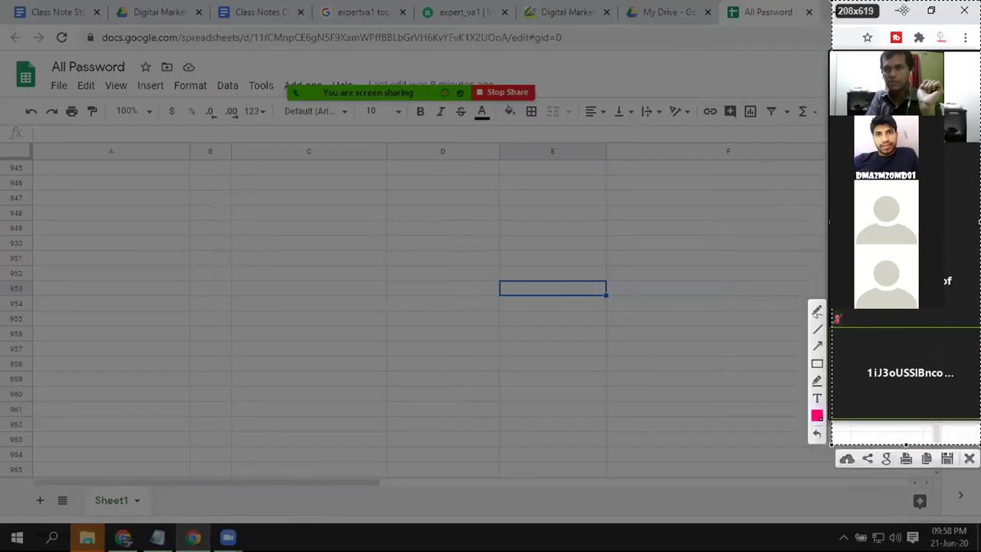
- Align the capture strip with the upper edge of the meeting video panel and save it as Screenshot_5.png in the Lightshot folder
{"action": "left_click_drag", "start_coordinate": [904, 6], "coordinate": [913, 56]}
{"action": "left_click_drag", "start_coordinate": [919, 499], "coordinate": [919, 497]}
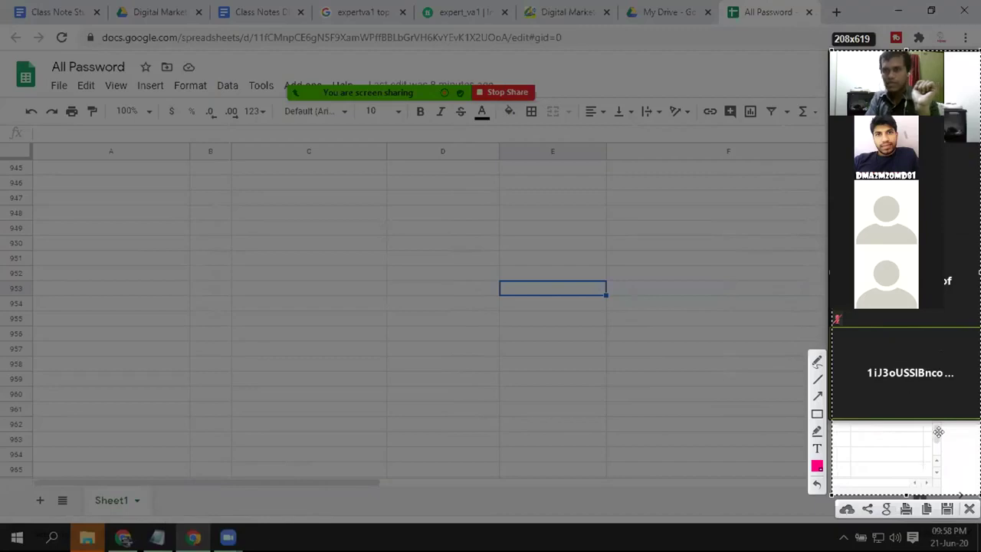
{"action": "left_click", "coordinate": [945, 508]}
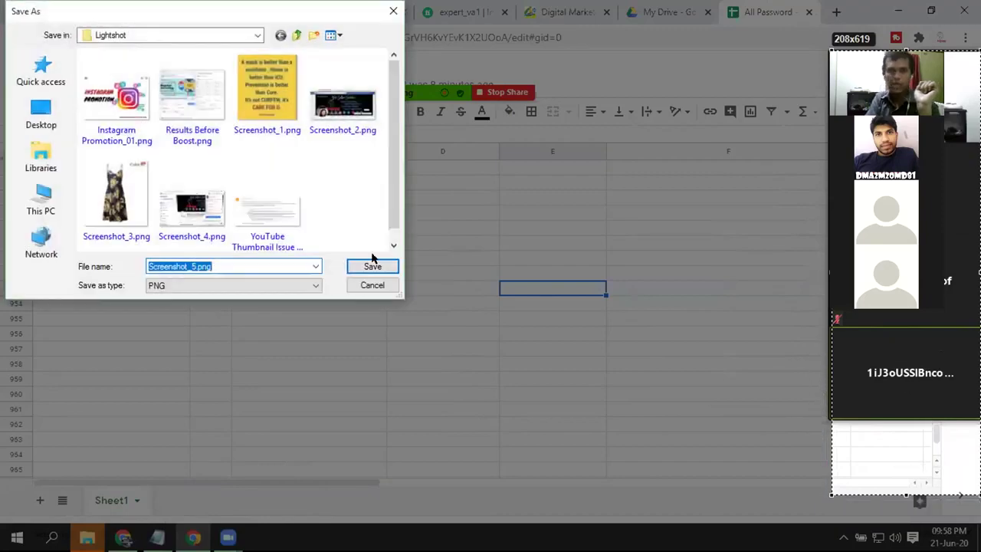
{"action": "left_click", "coordinate": [373, 266]}
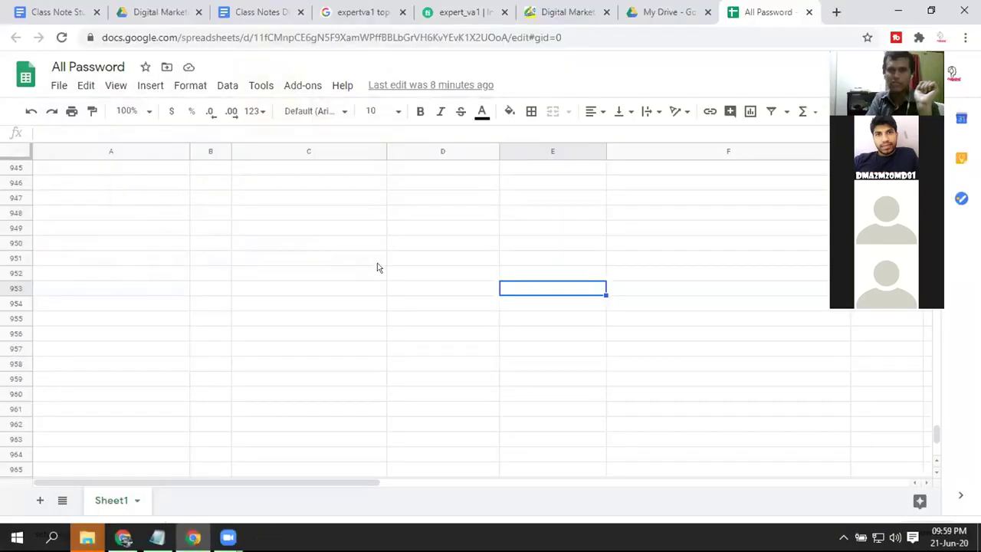
- Open This PC from the Windows Start tiles
{"action": "left_click", "coordinate": [900, 9]}
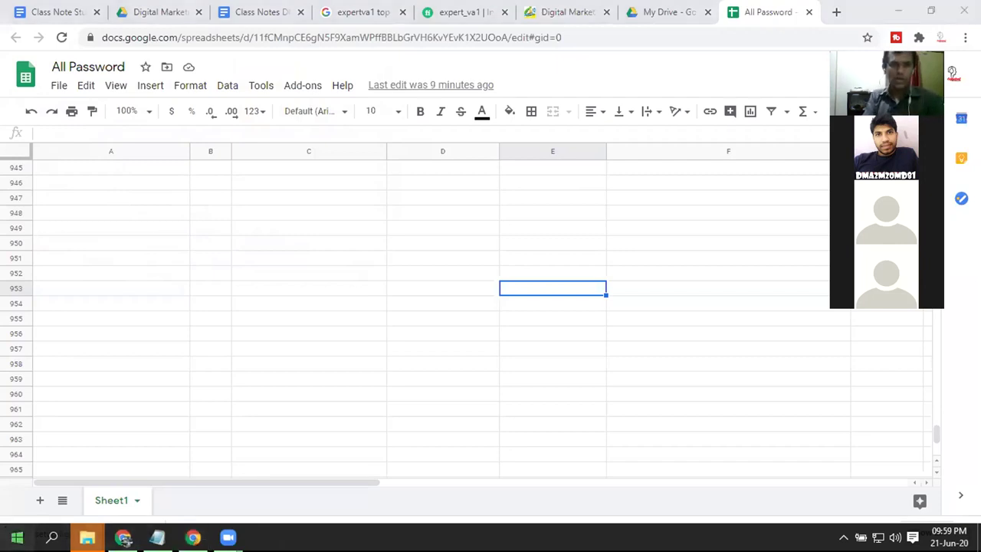
{"action": "left_click", "coordinate": [16, 534]}
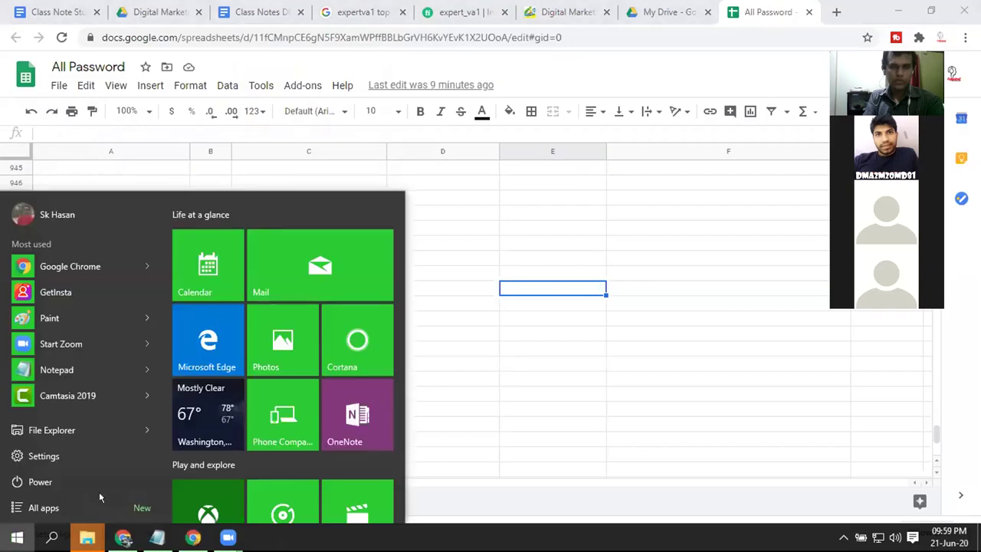
{"action": "scroll", "coordinate": [222, 436], "scroll_direction": "down", "scroll_amount": 2}
{"action": "scroll", "coordinate": [227, 435], "scroll_direction": "down", "scroll_amount": 5}
{"action": "left_click", "coordinate": [194, 454]}
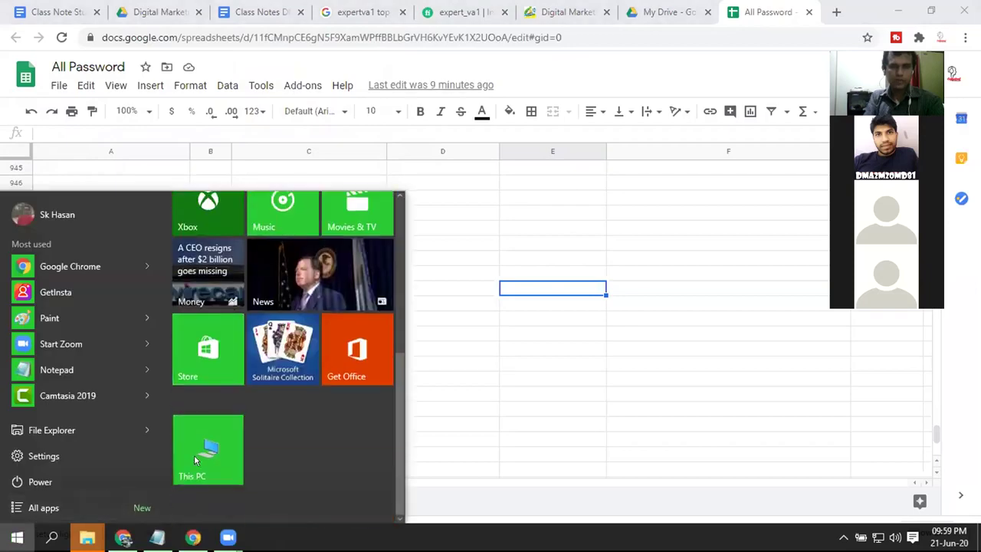